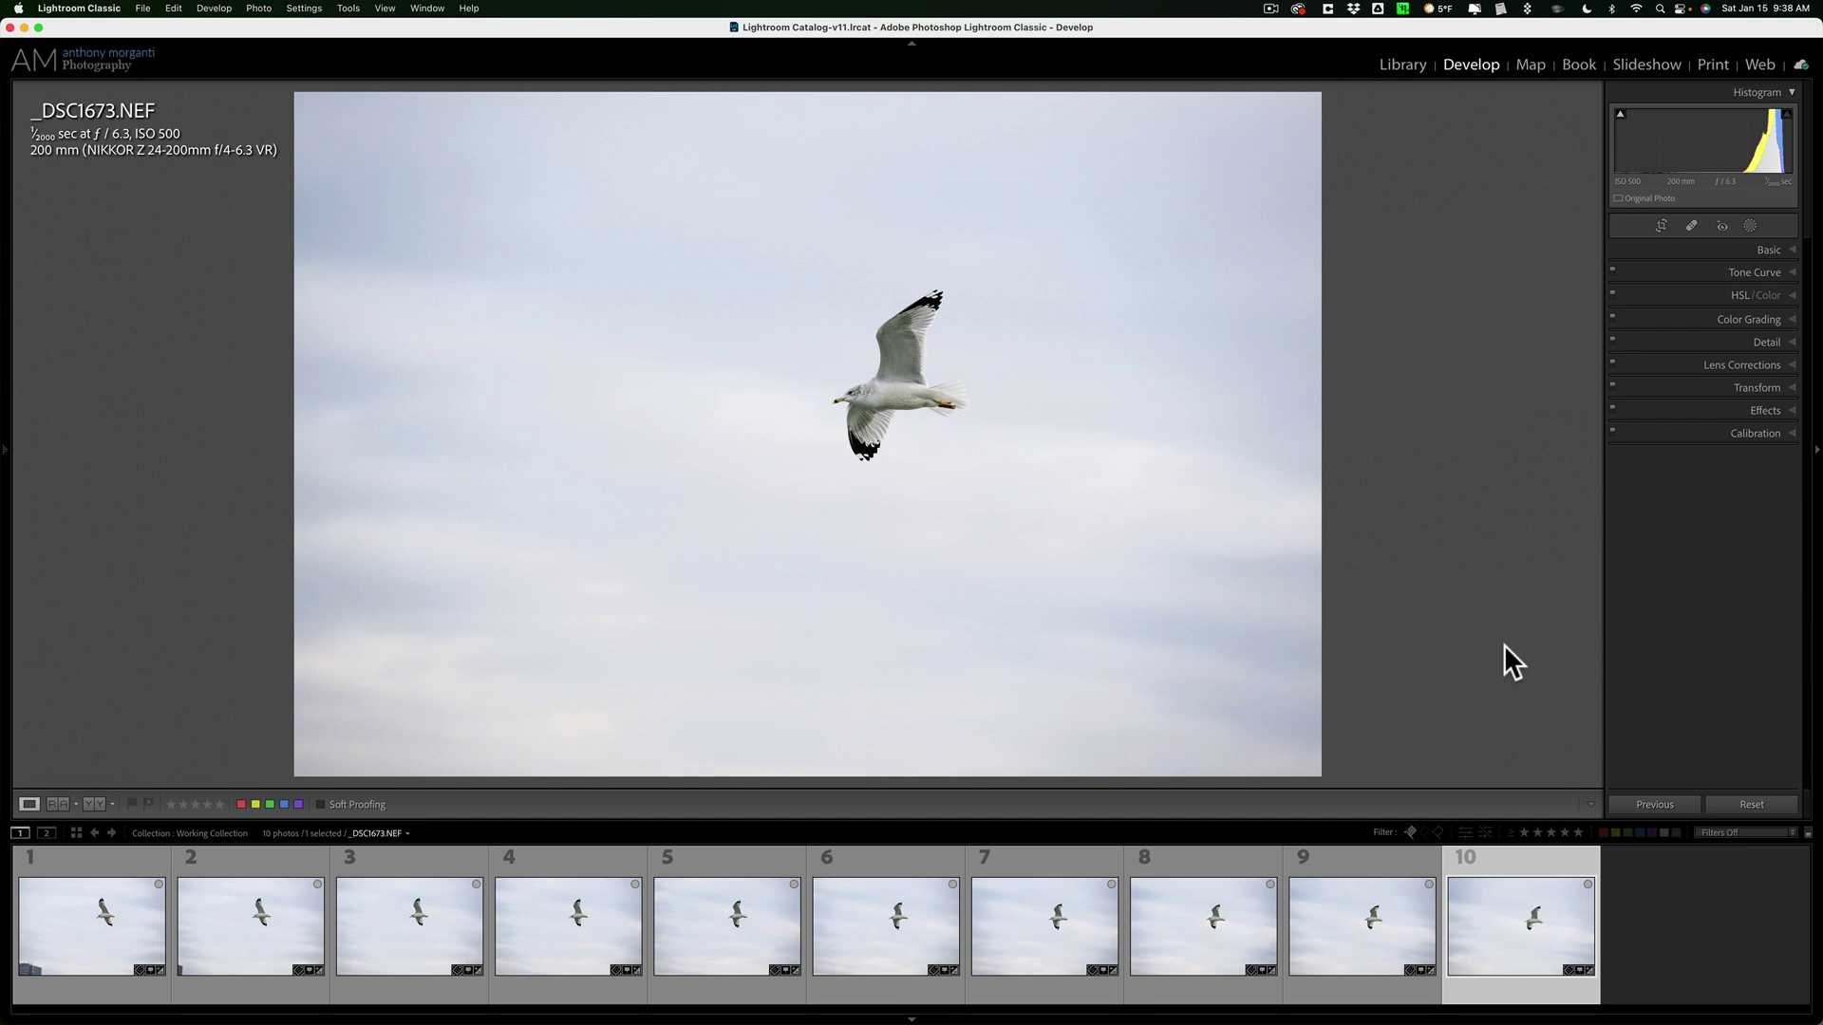
Step back through the first two seagull photos, then jump to the last one, _DSC1673.NEF
key(Left)
key(Left)
key(Left)
key(Left)
key(Left)
key(Left)
key(Left)
key(Left)
key(Left)
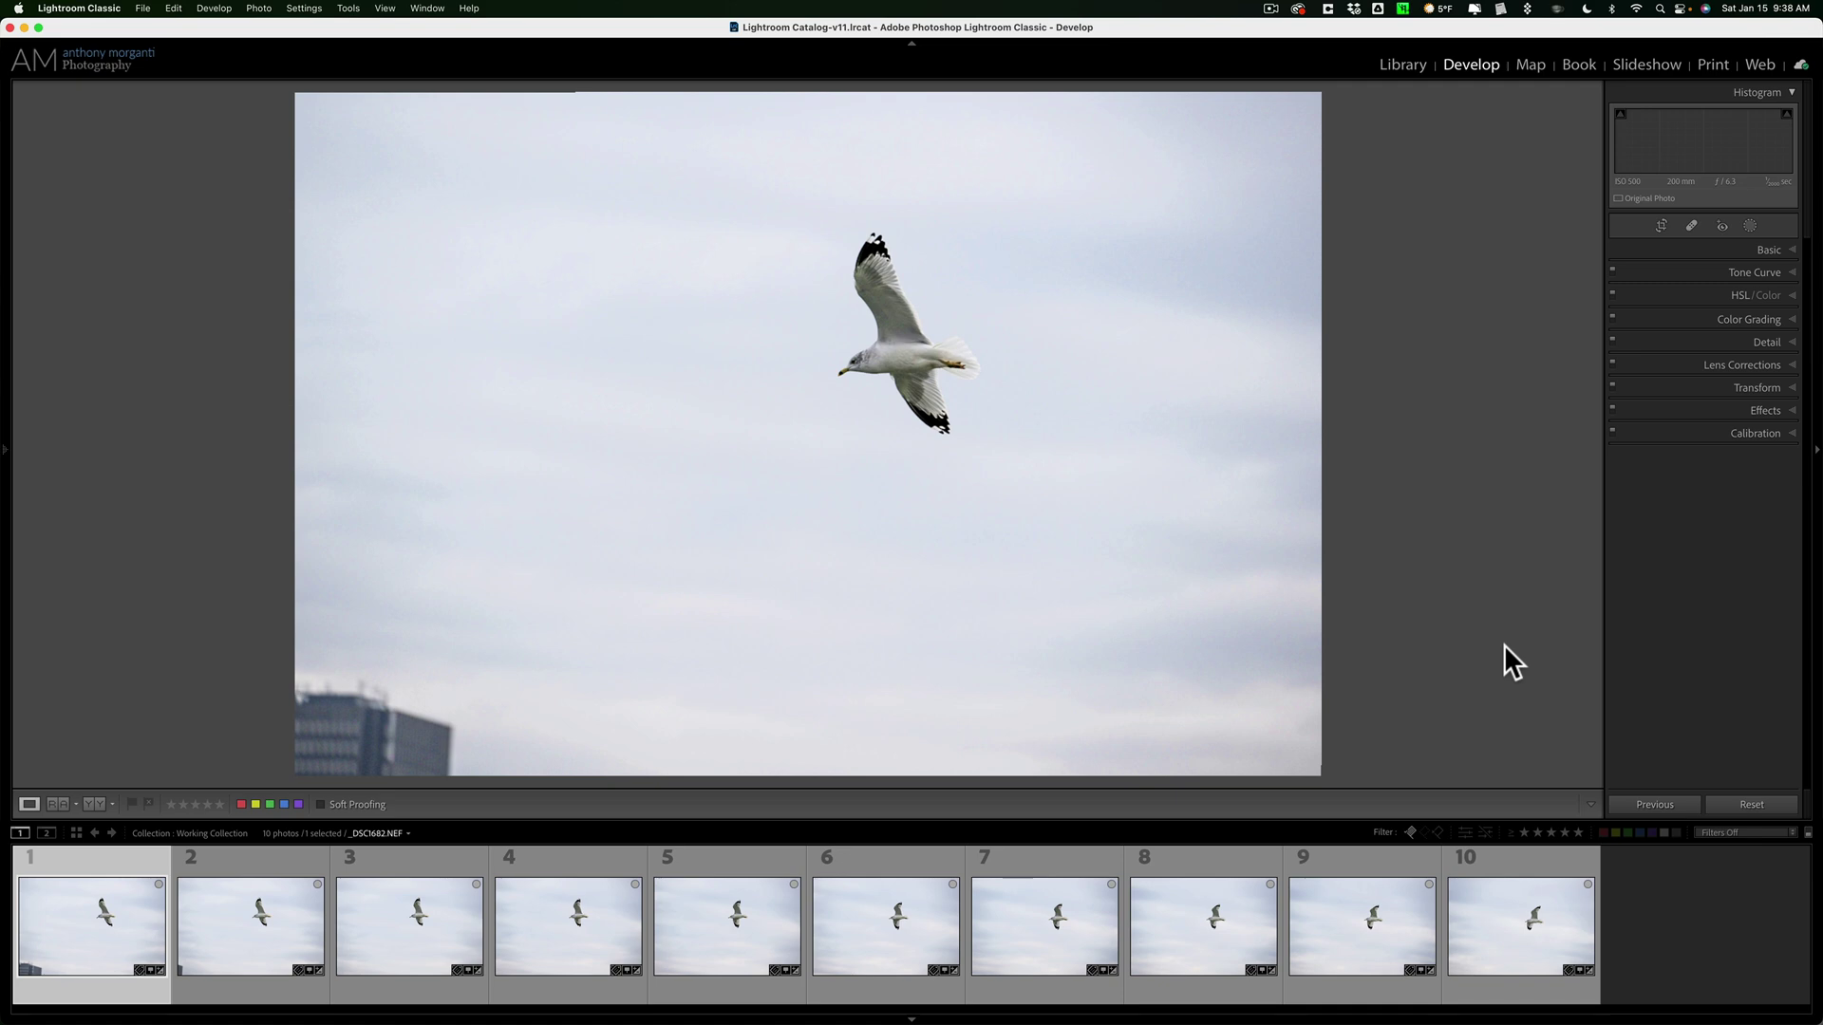
key(Right)
key(End)
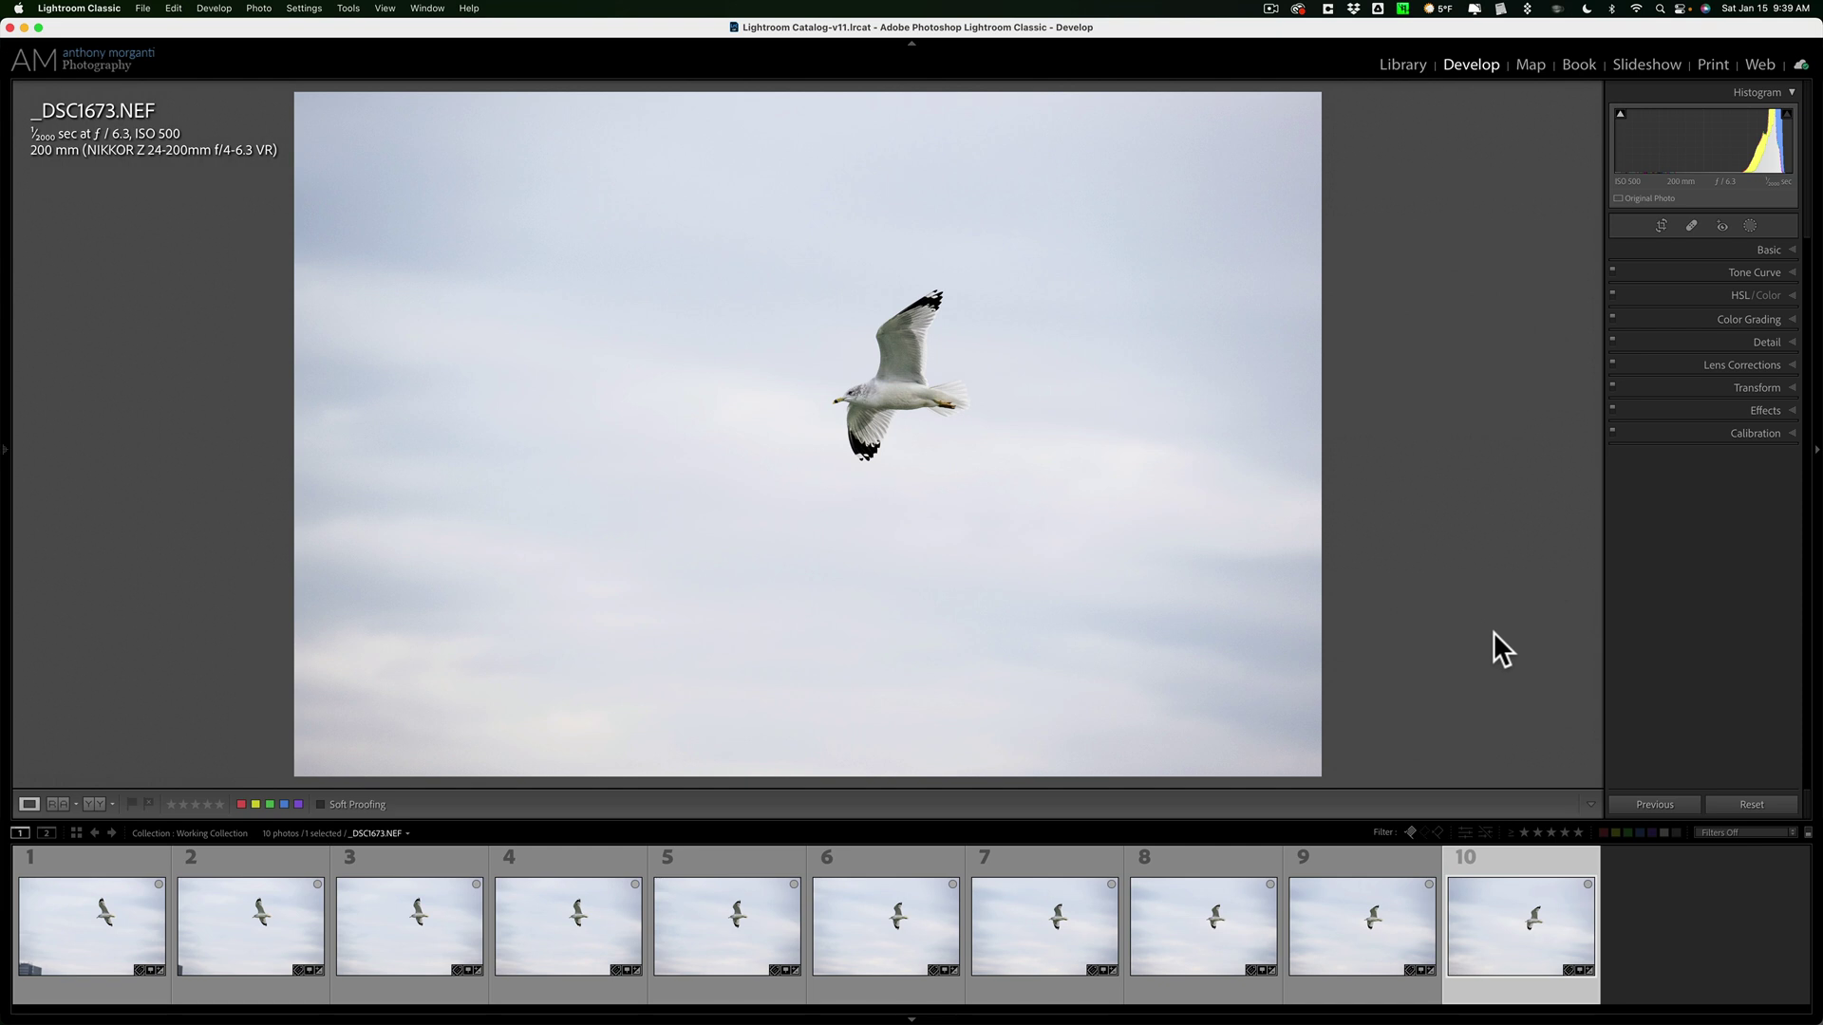
Reselect _DSC1673.NEF, review its Basic tones, then expand Detail showing sharpening Amount 40, Radius 1.0
click(1378, 914)
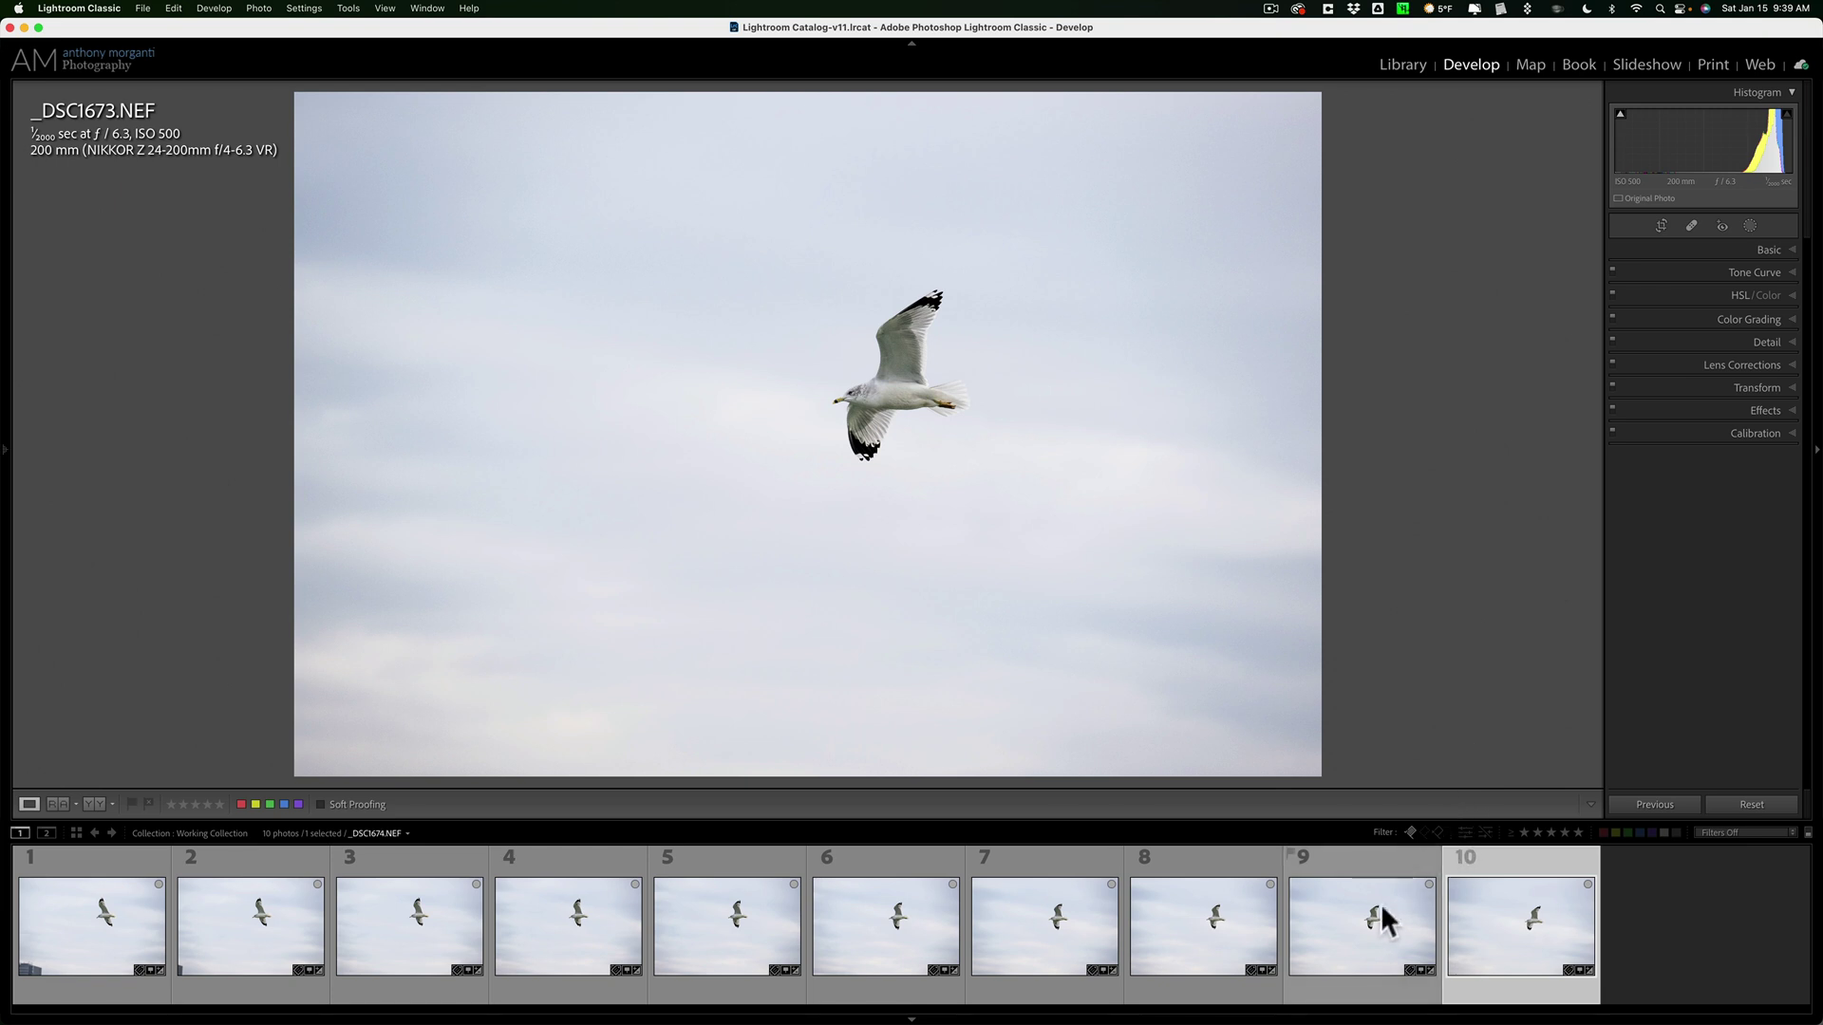
click(1500, 903)
click(1768, 248)
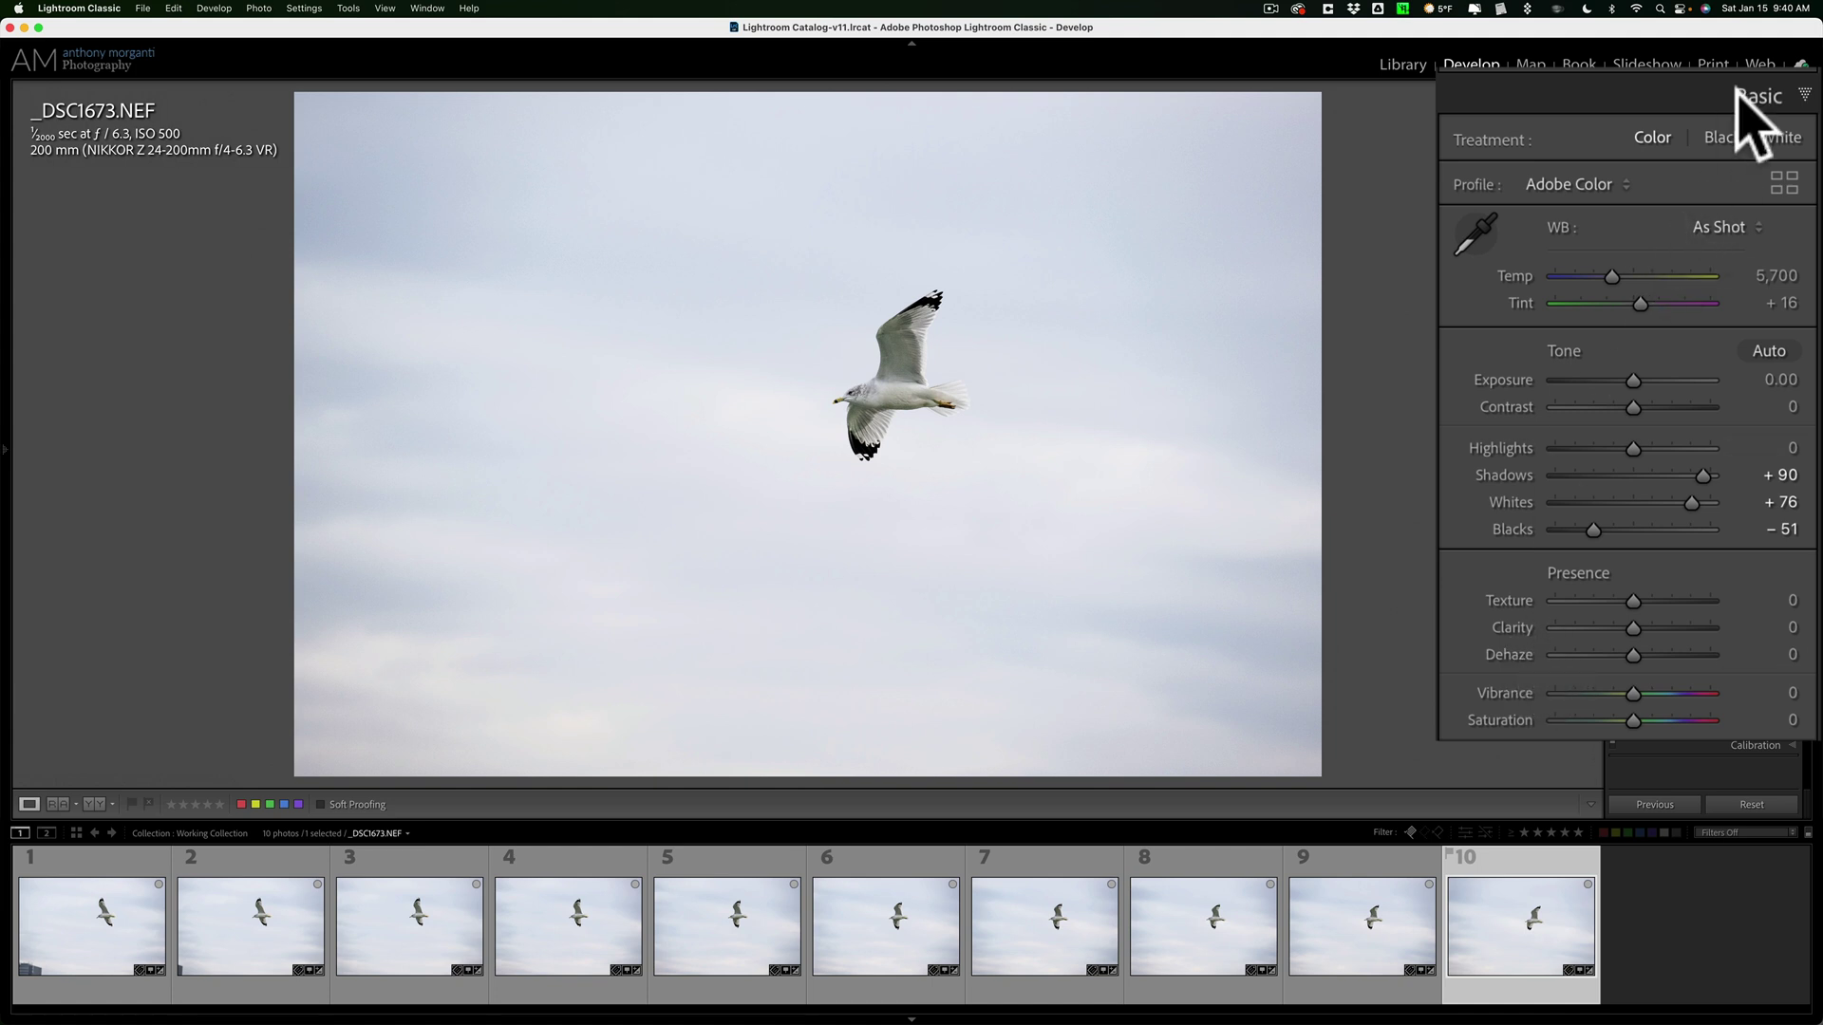
click(1758, 249)
click(1766, 340)
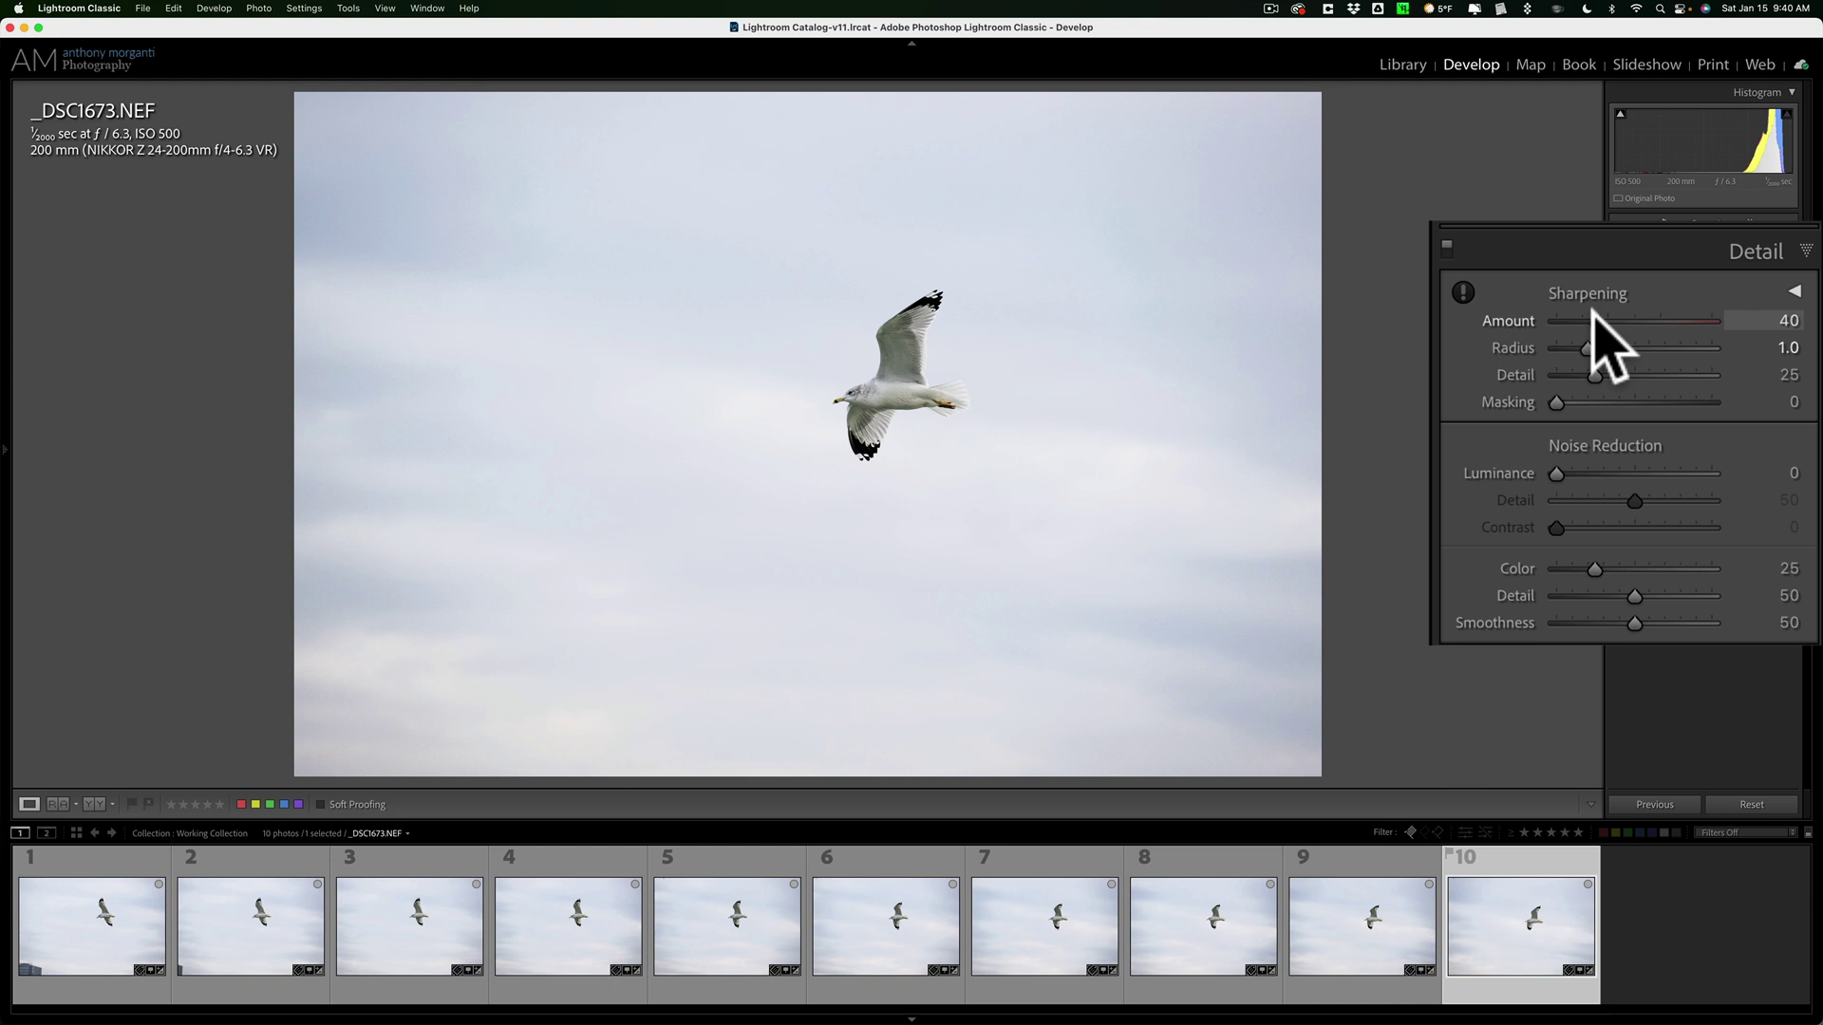
Select all ten photos with Auto Sync on and drop Sharpening Amount from 40 to 0
shift+click(112, 947)
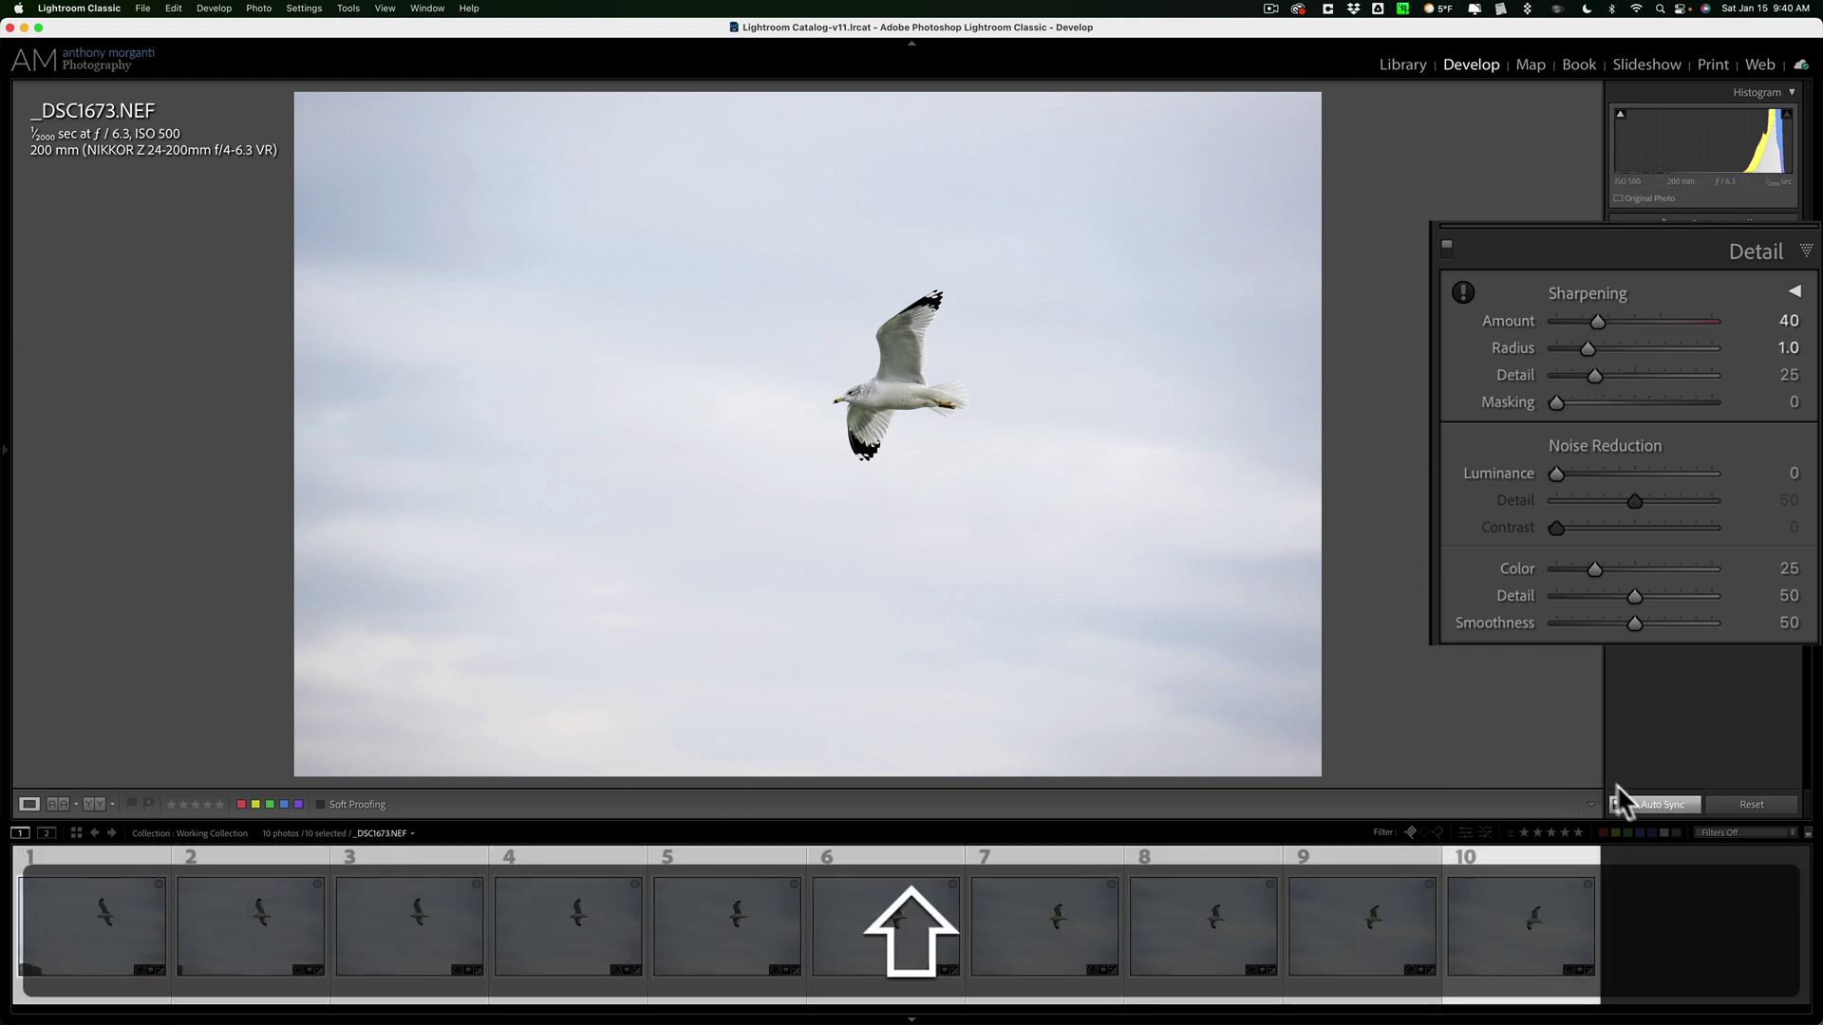
super+click(1647, 802)
drag(1597, 321, 1438, 312)
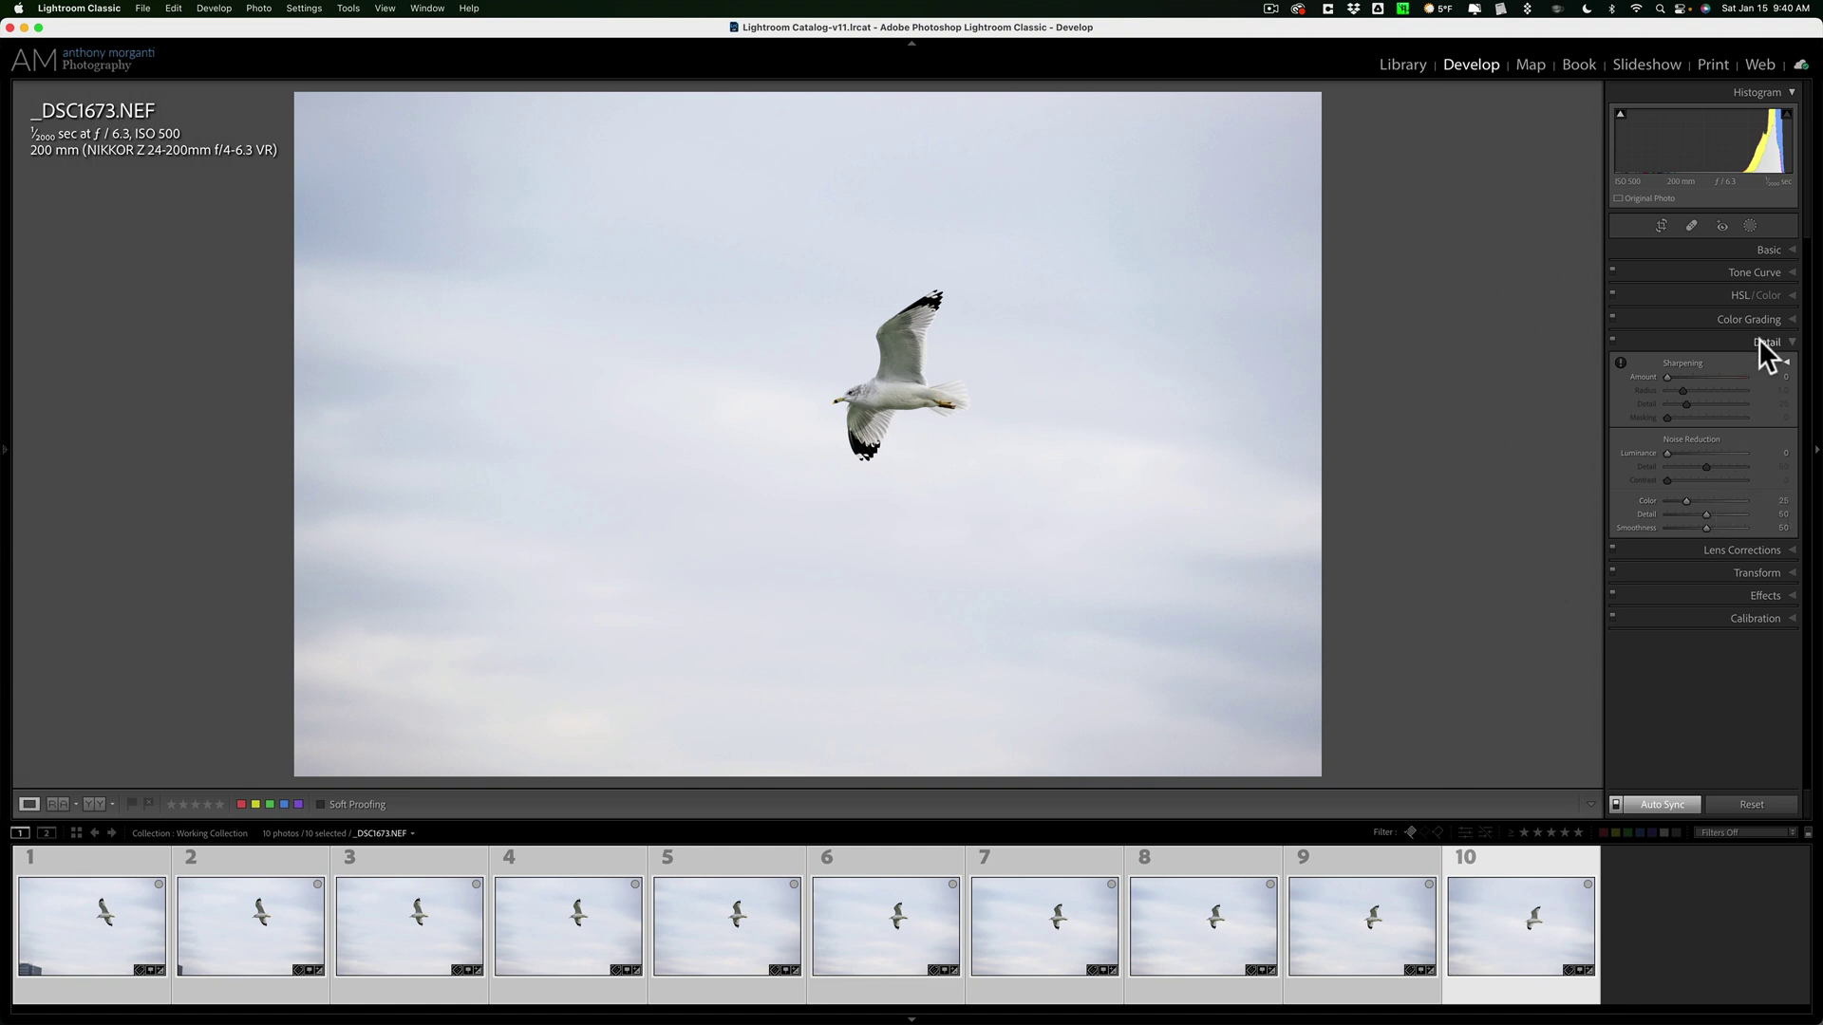
click(1758, 340)
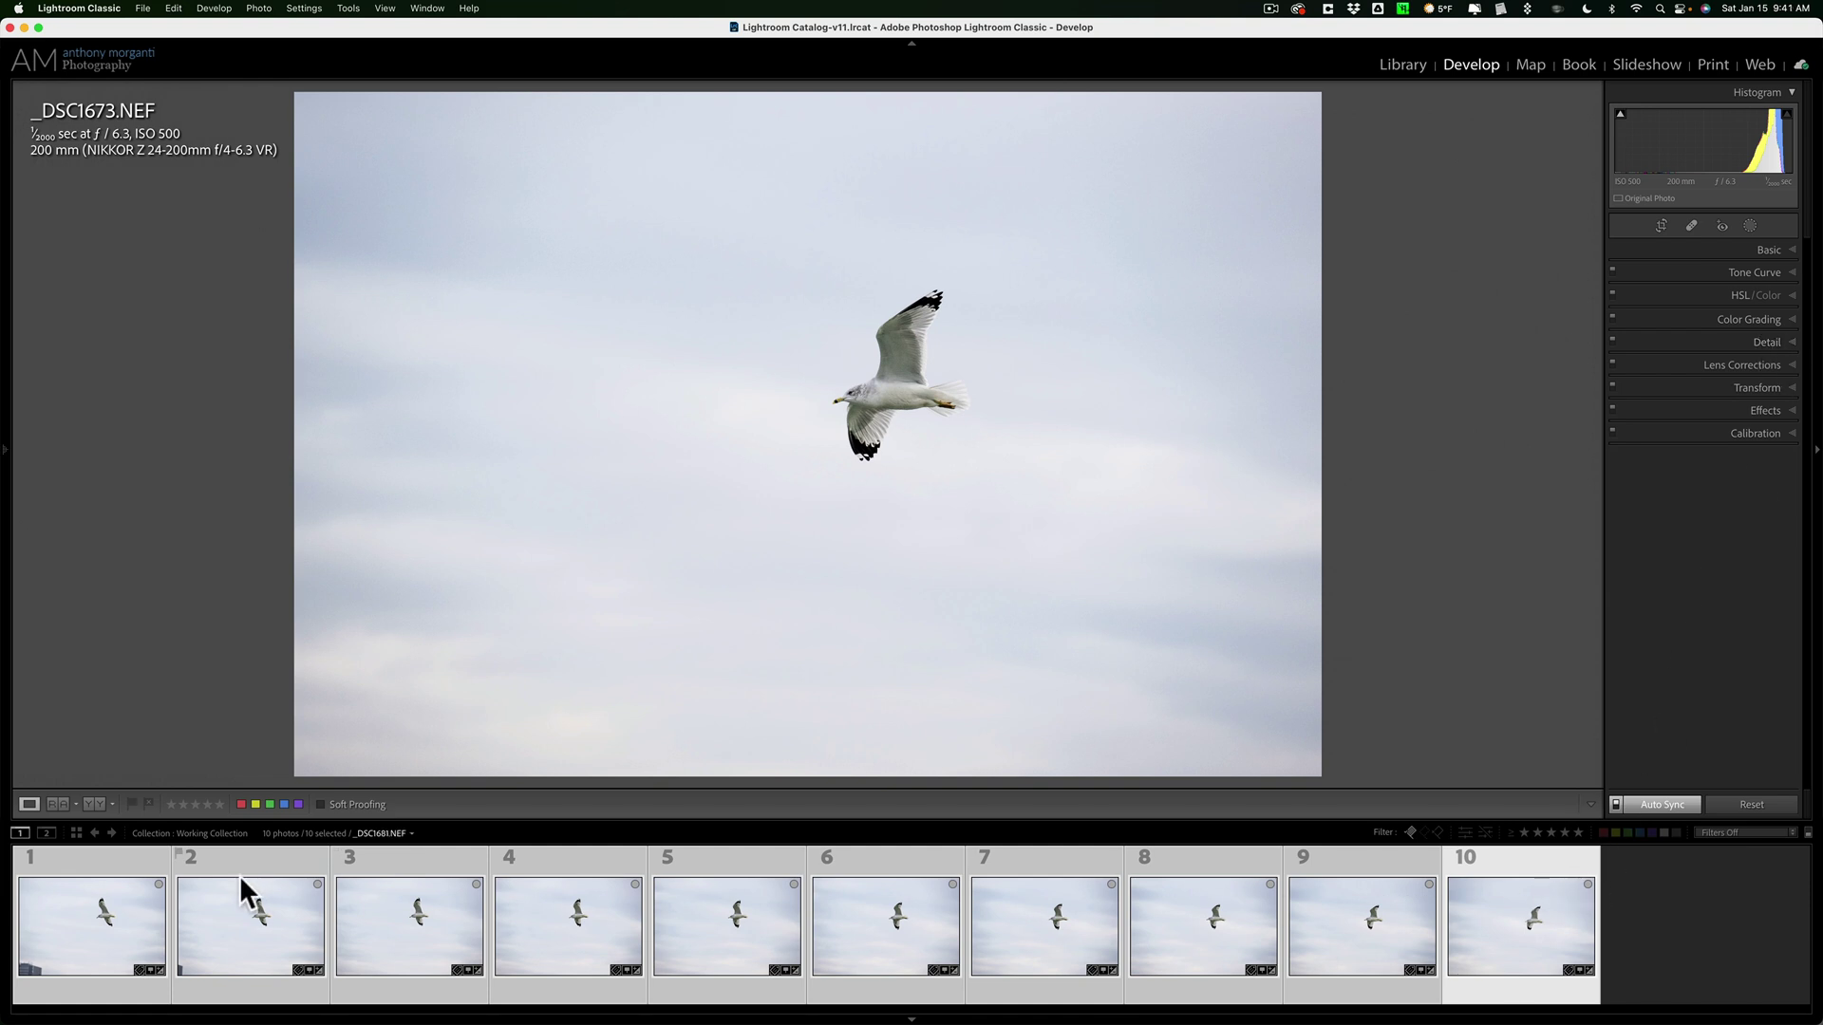
Choose Edit In > Topaz DeNoise AI from the photo's context menu
right_click(472, 163)
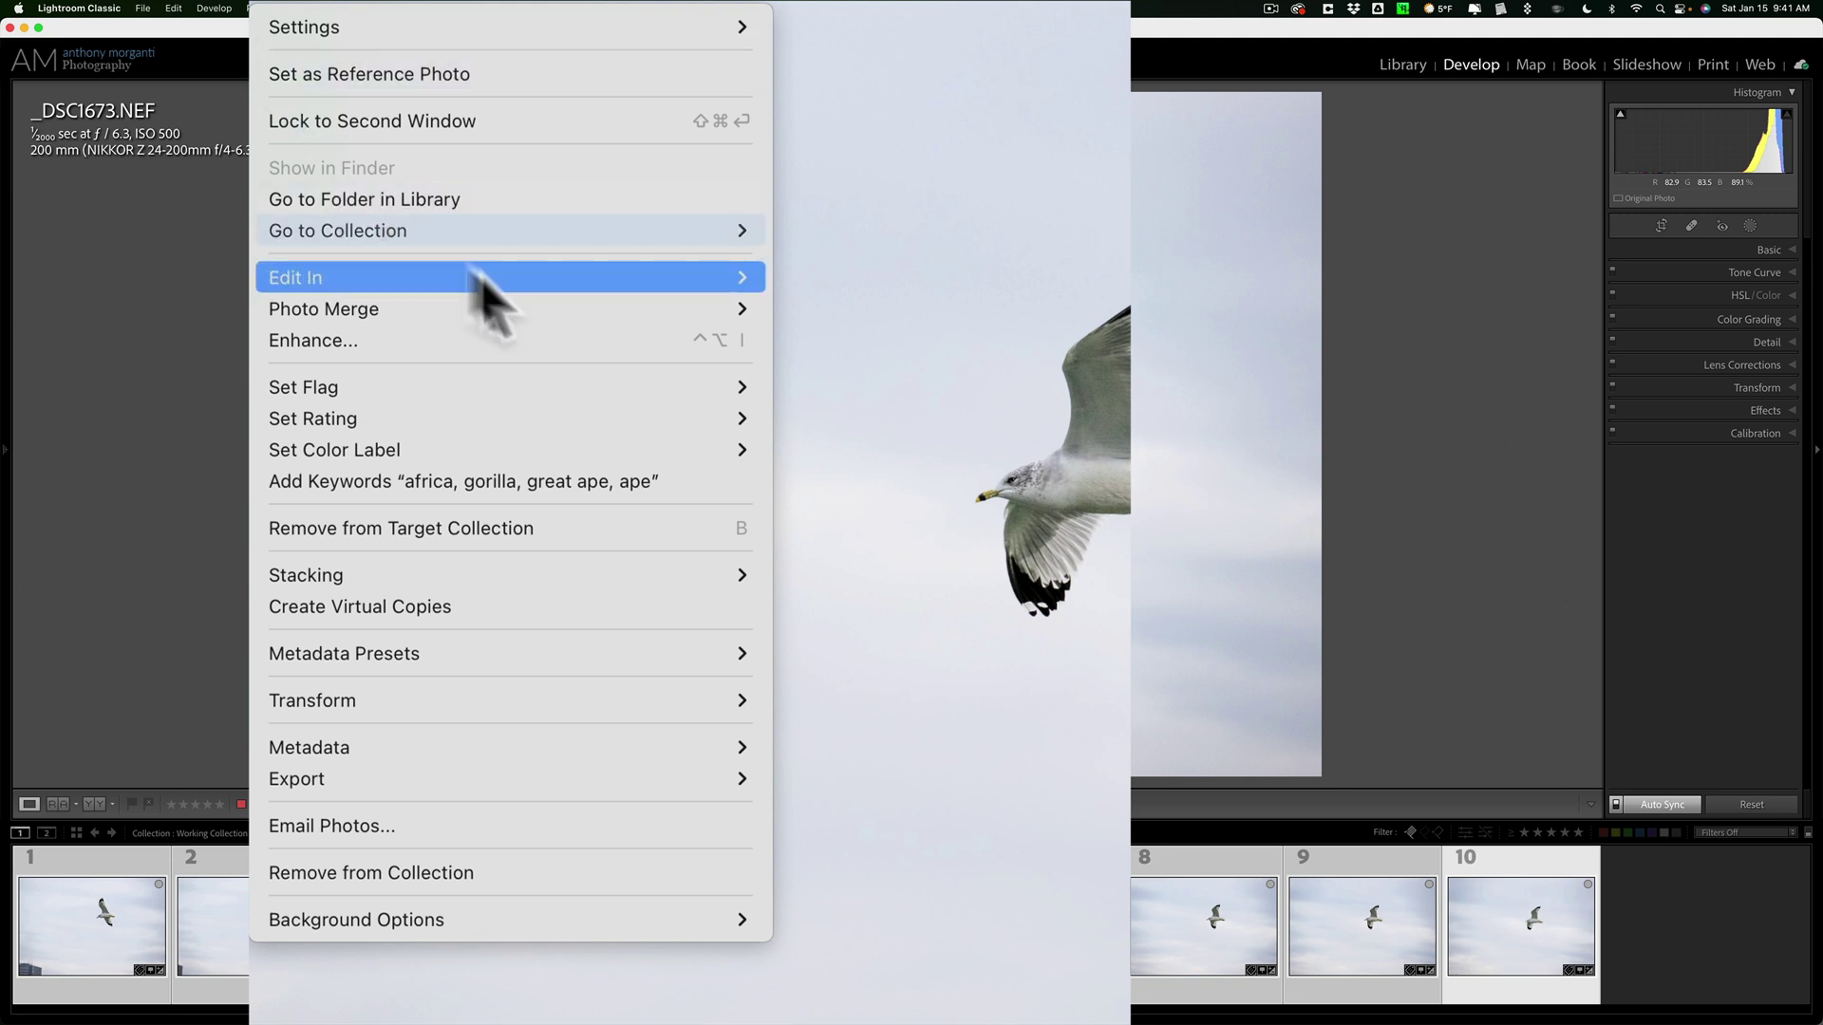
mouse_move(496, 277)
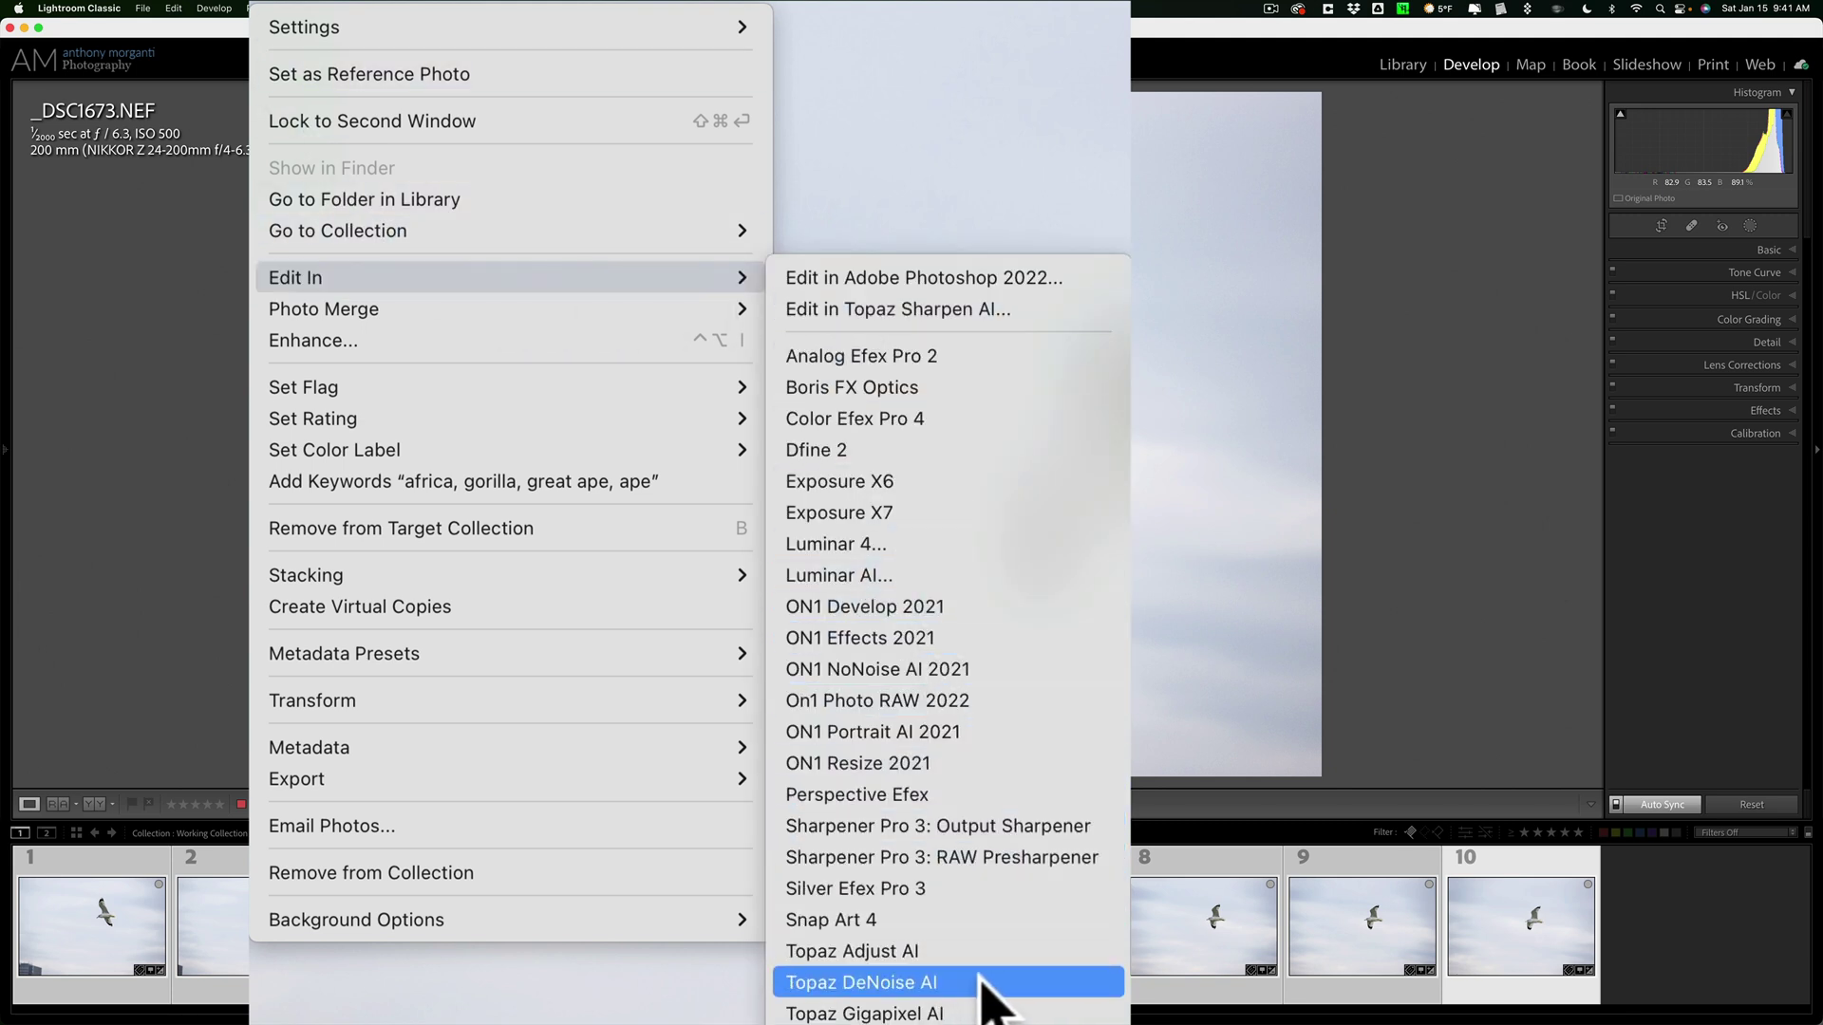
click(834, 640)
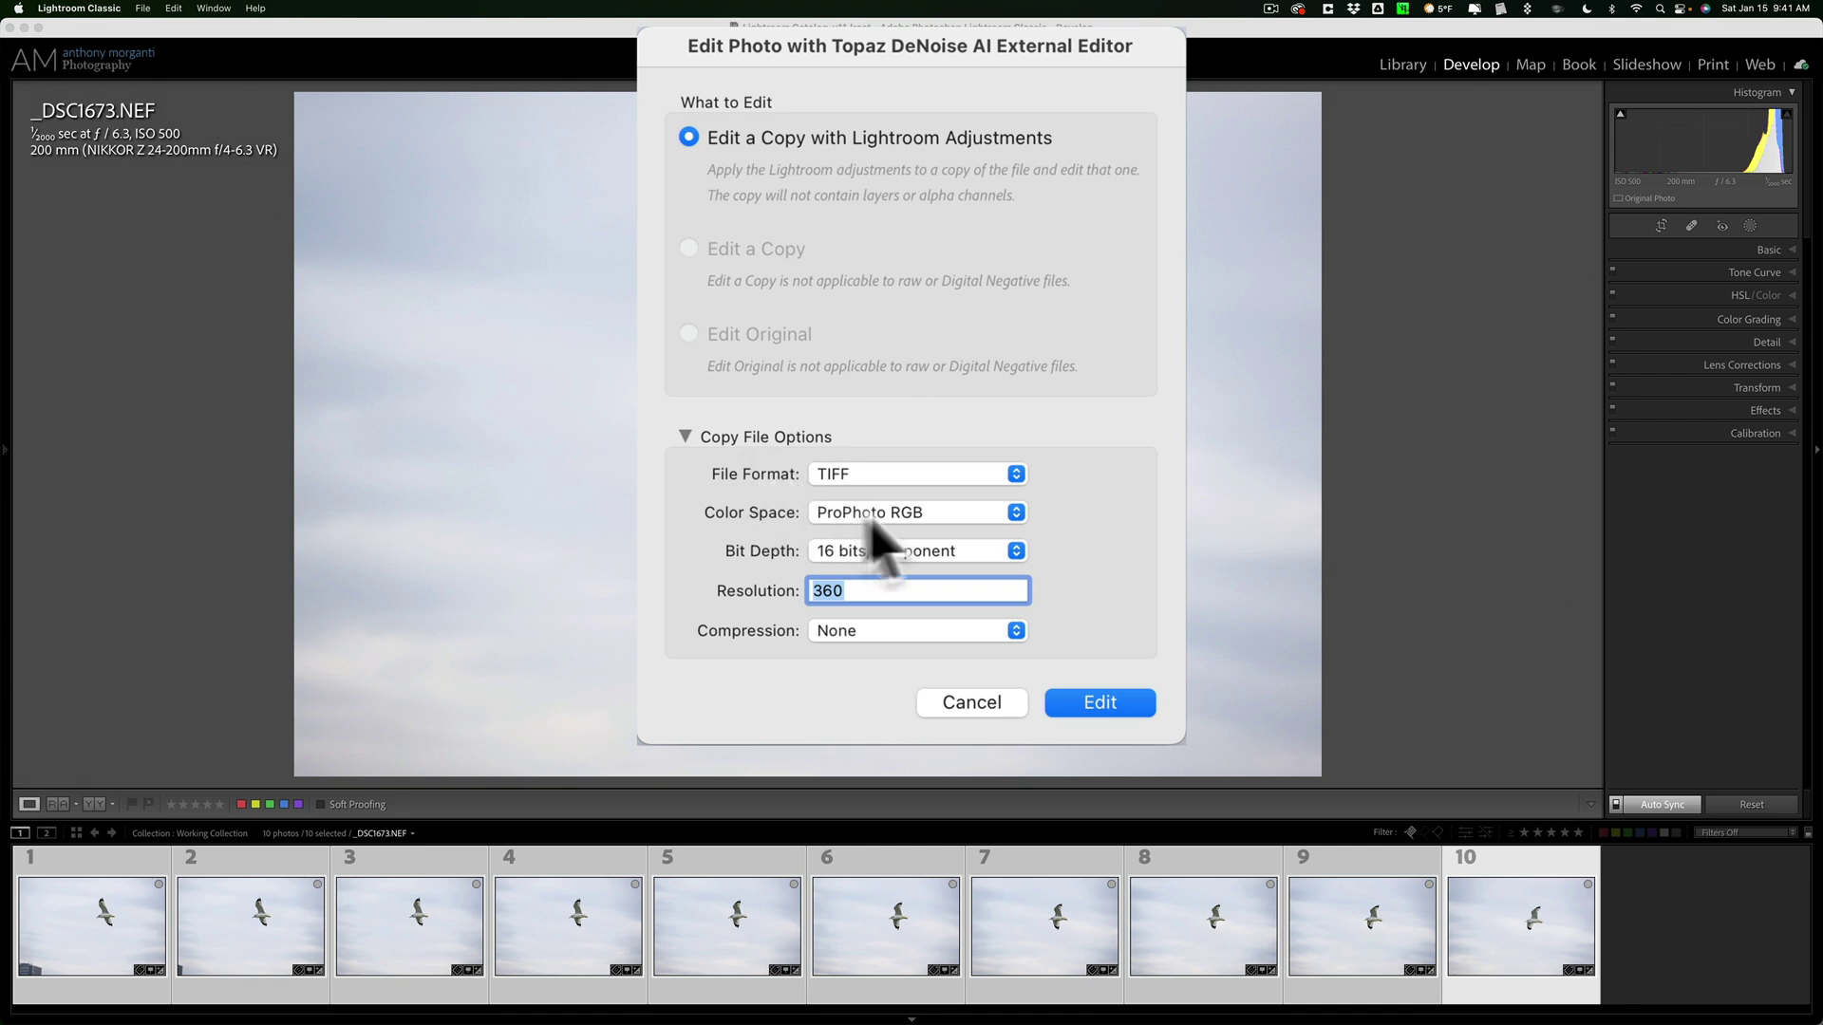
Check the copy options (TIFF, ProPhoto RGB, 16-bit, 360 resolution) and edit the copies
click(890, 594)
mouse_move(855, 590)
mouse_down()
mouse_move(769, 610)
mouse_move(879, 600)
mouse_move(863, 590)
mouse_up()
click(883, 590)
click(869, 590)
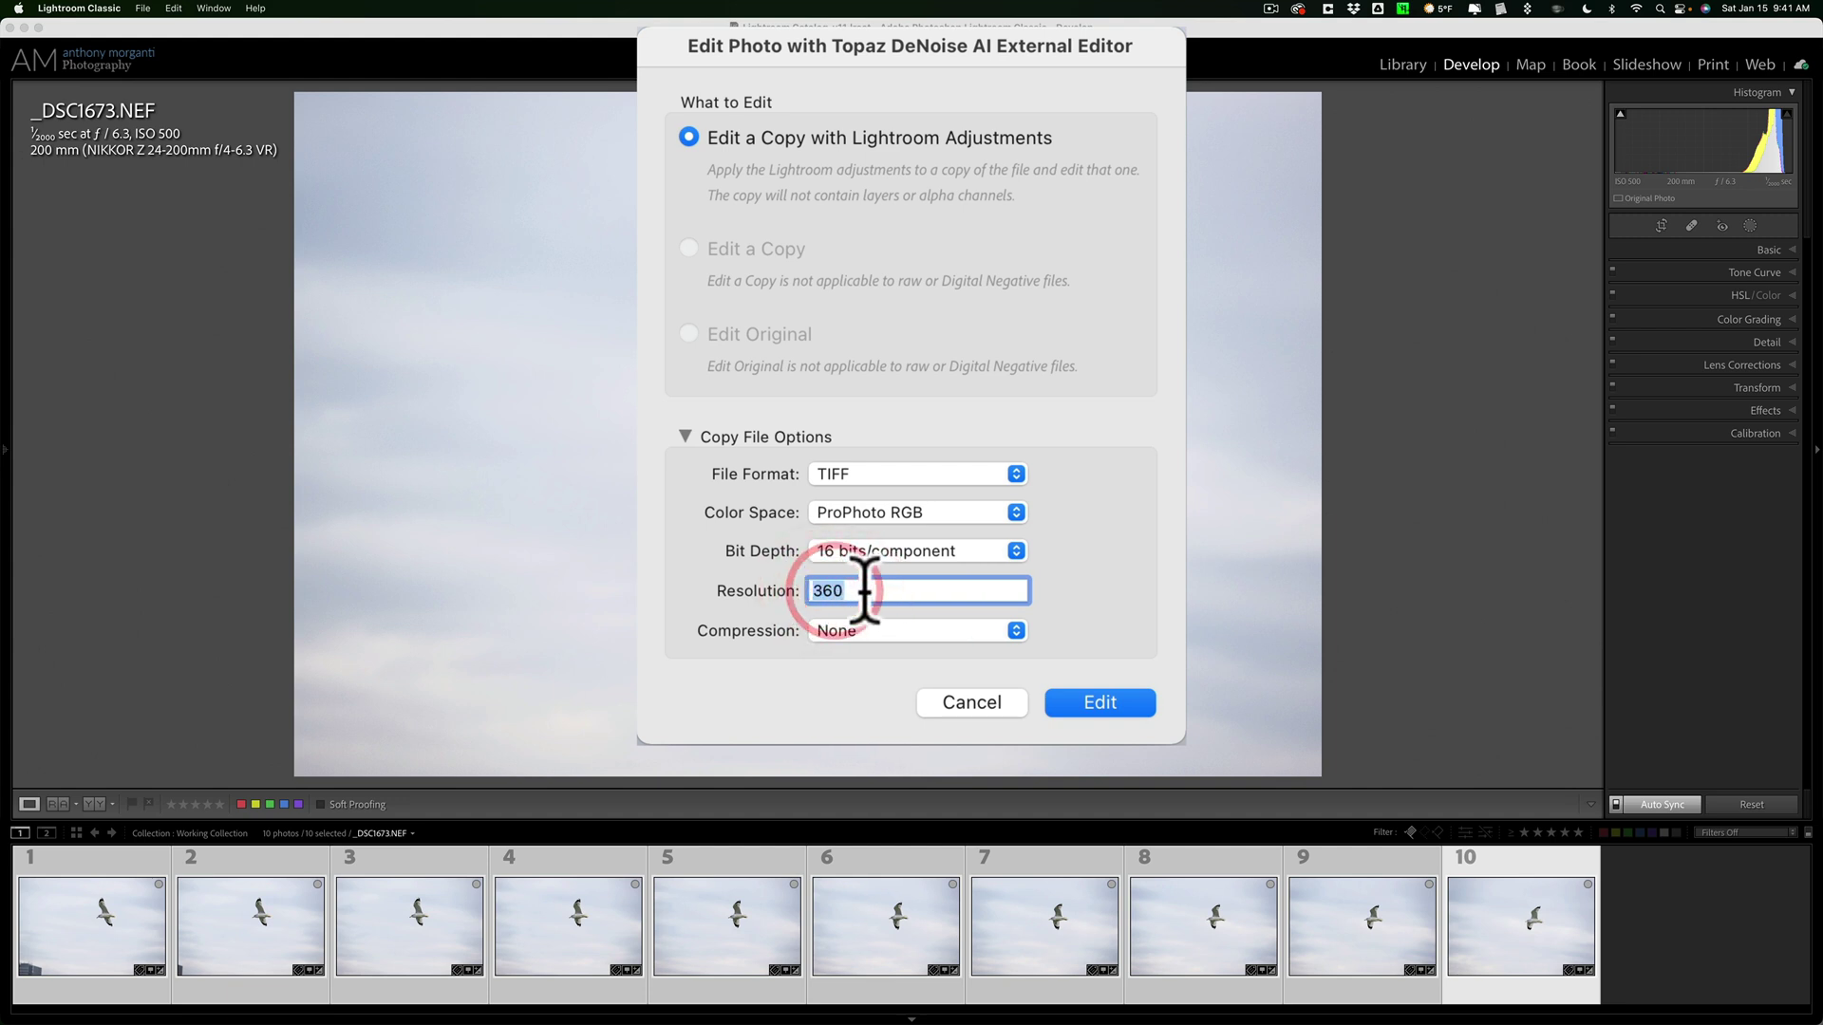
click(874, 597)
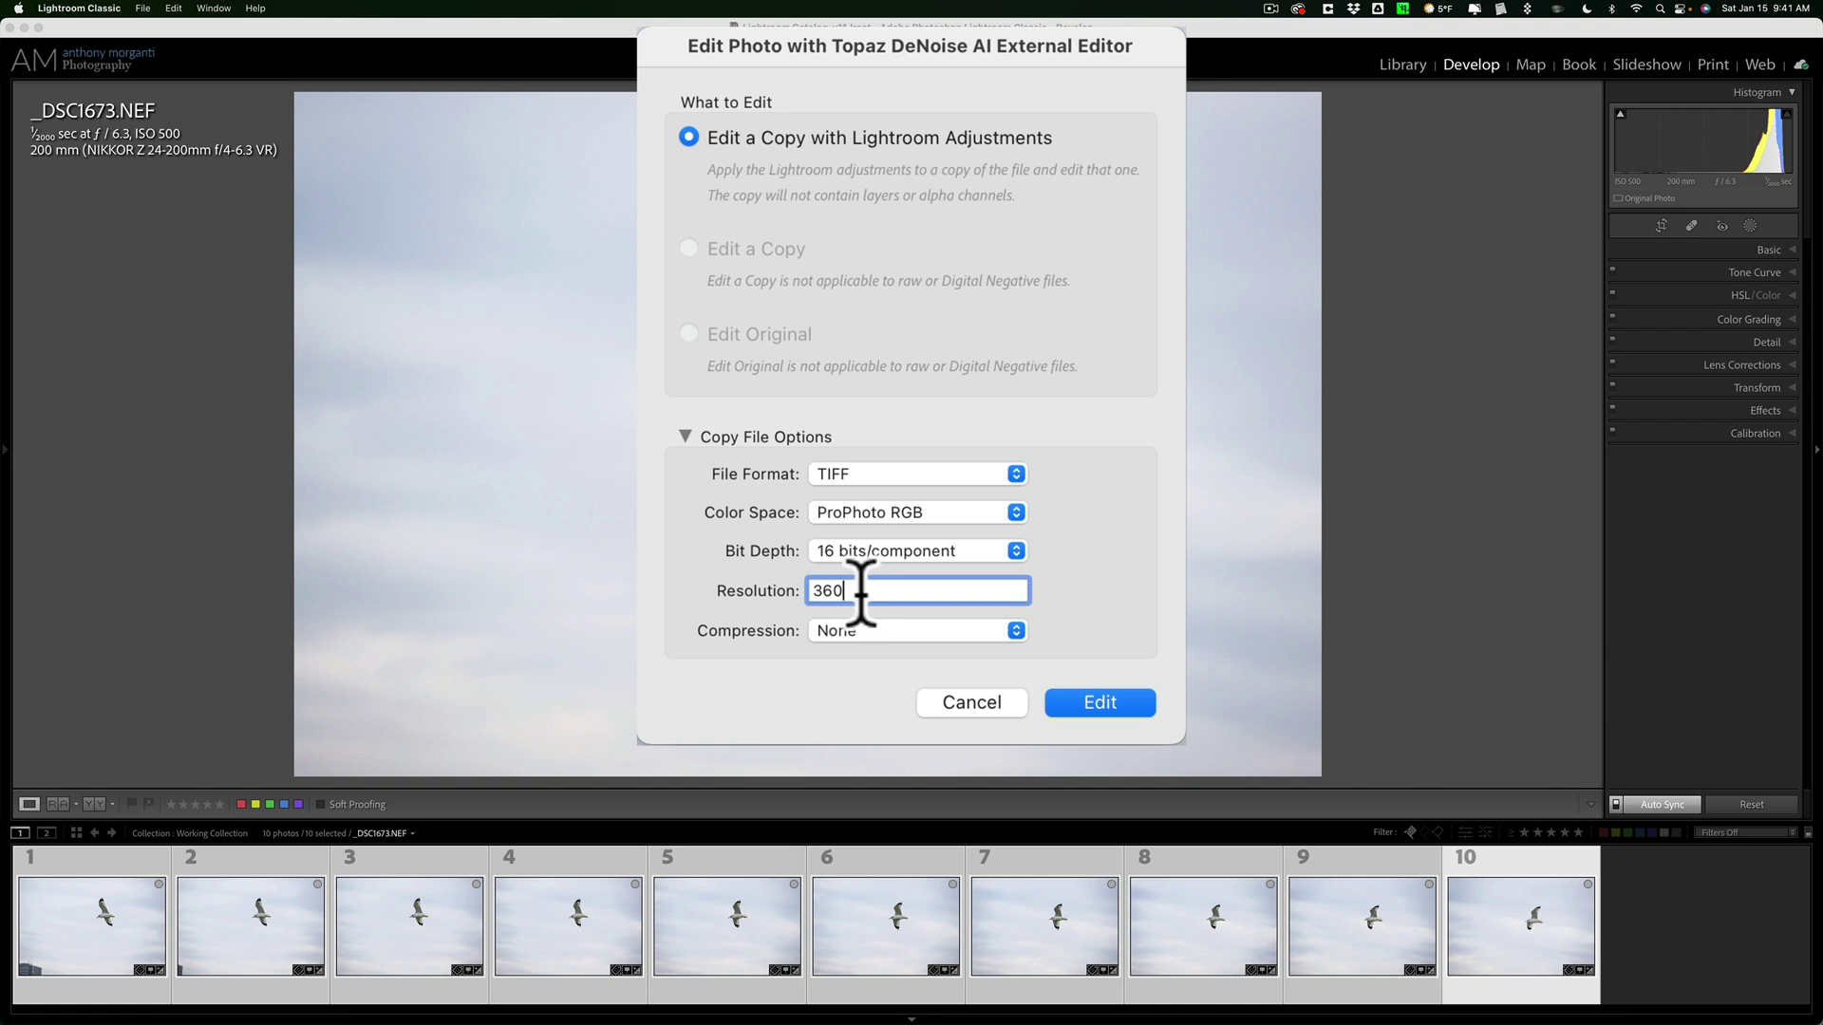
drag(866, 593, 743, 580)
click(847, 591)
click(1098, 705)
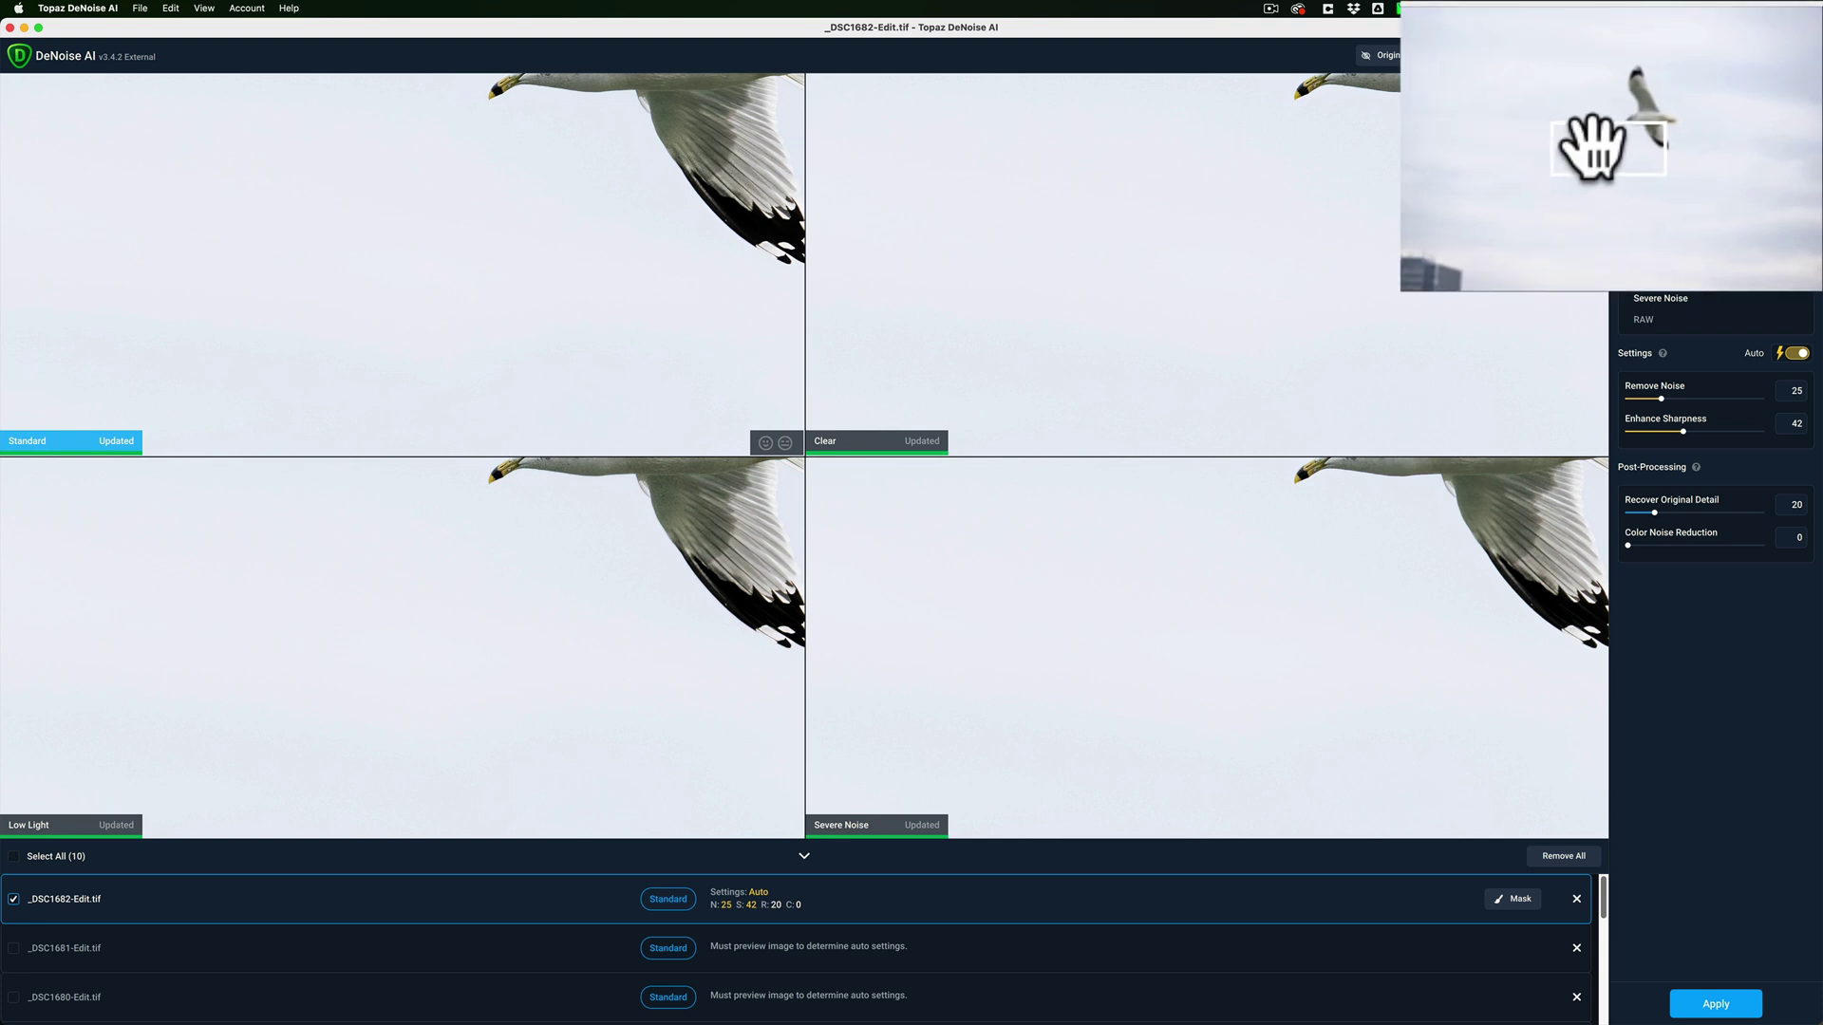
Move the navigator box onto the gull's body and zoom so all four previews show it
drag(1591, 144, 1638, 122)
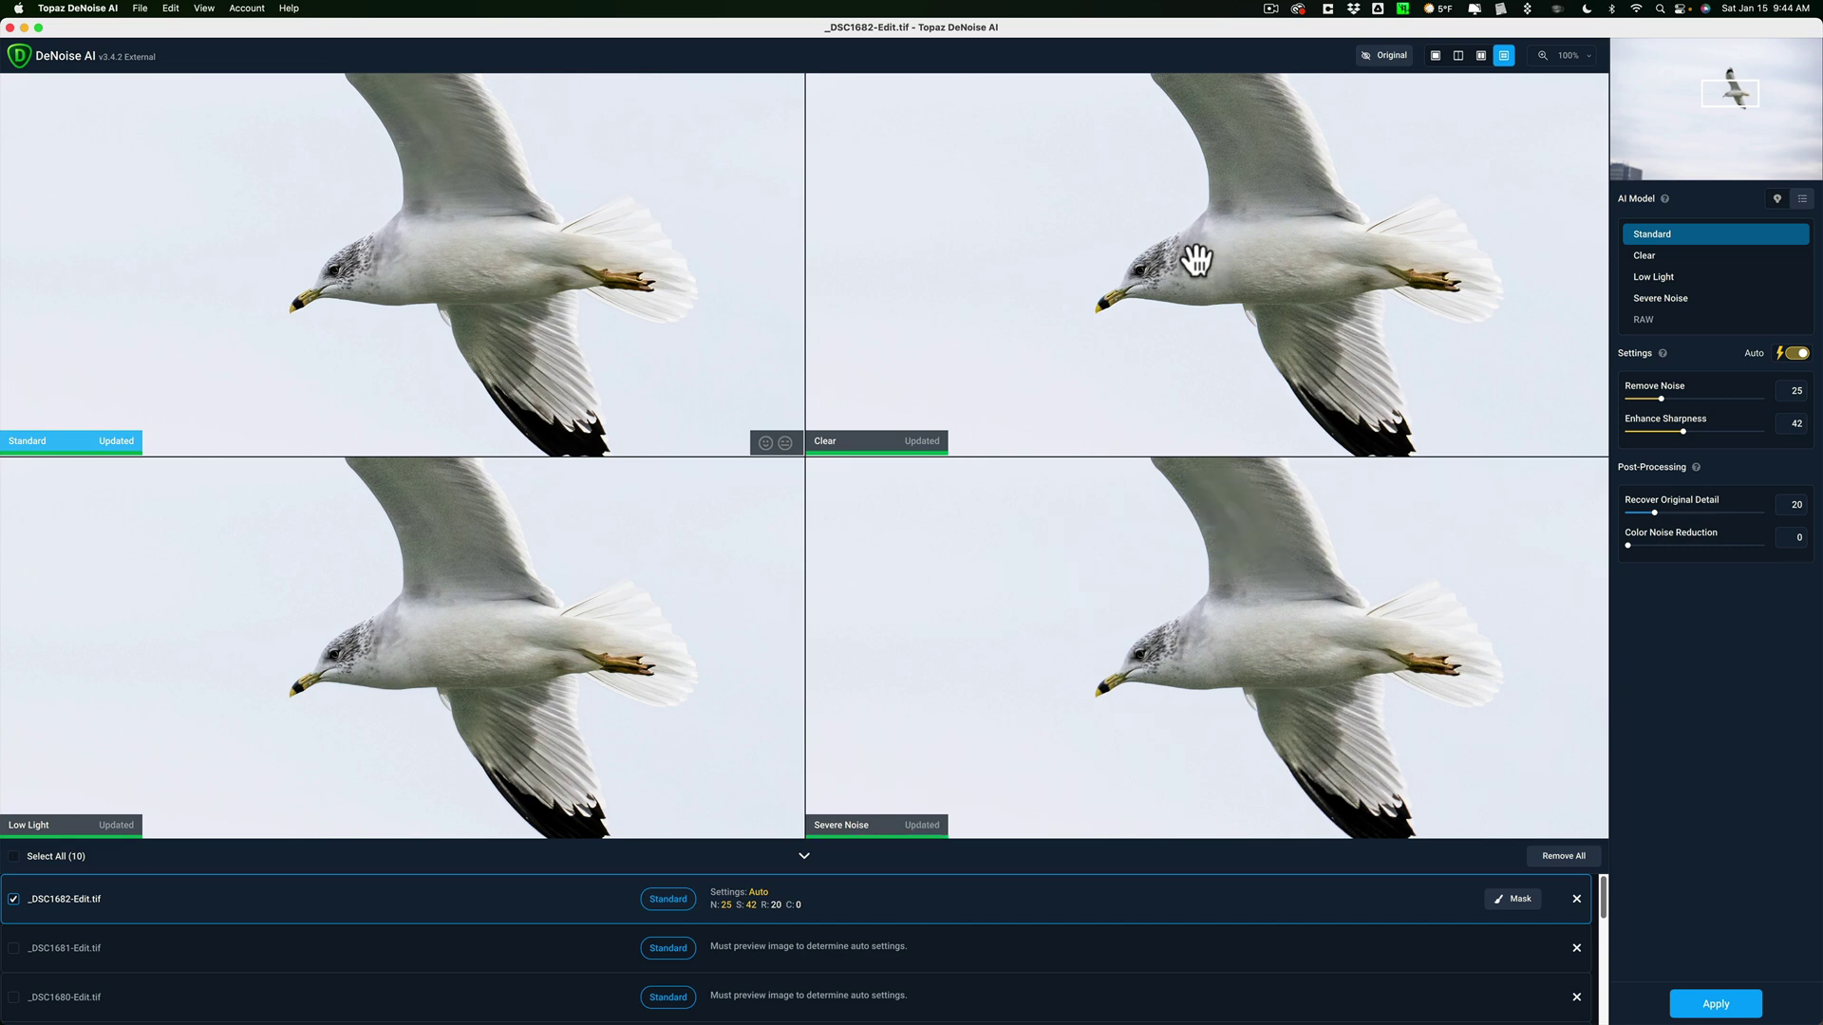
scroll(1194, 258, down, 1)
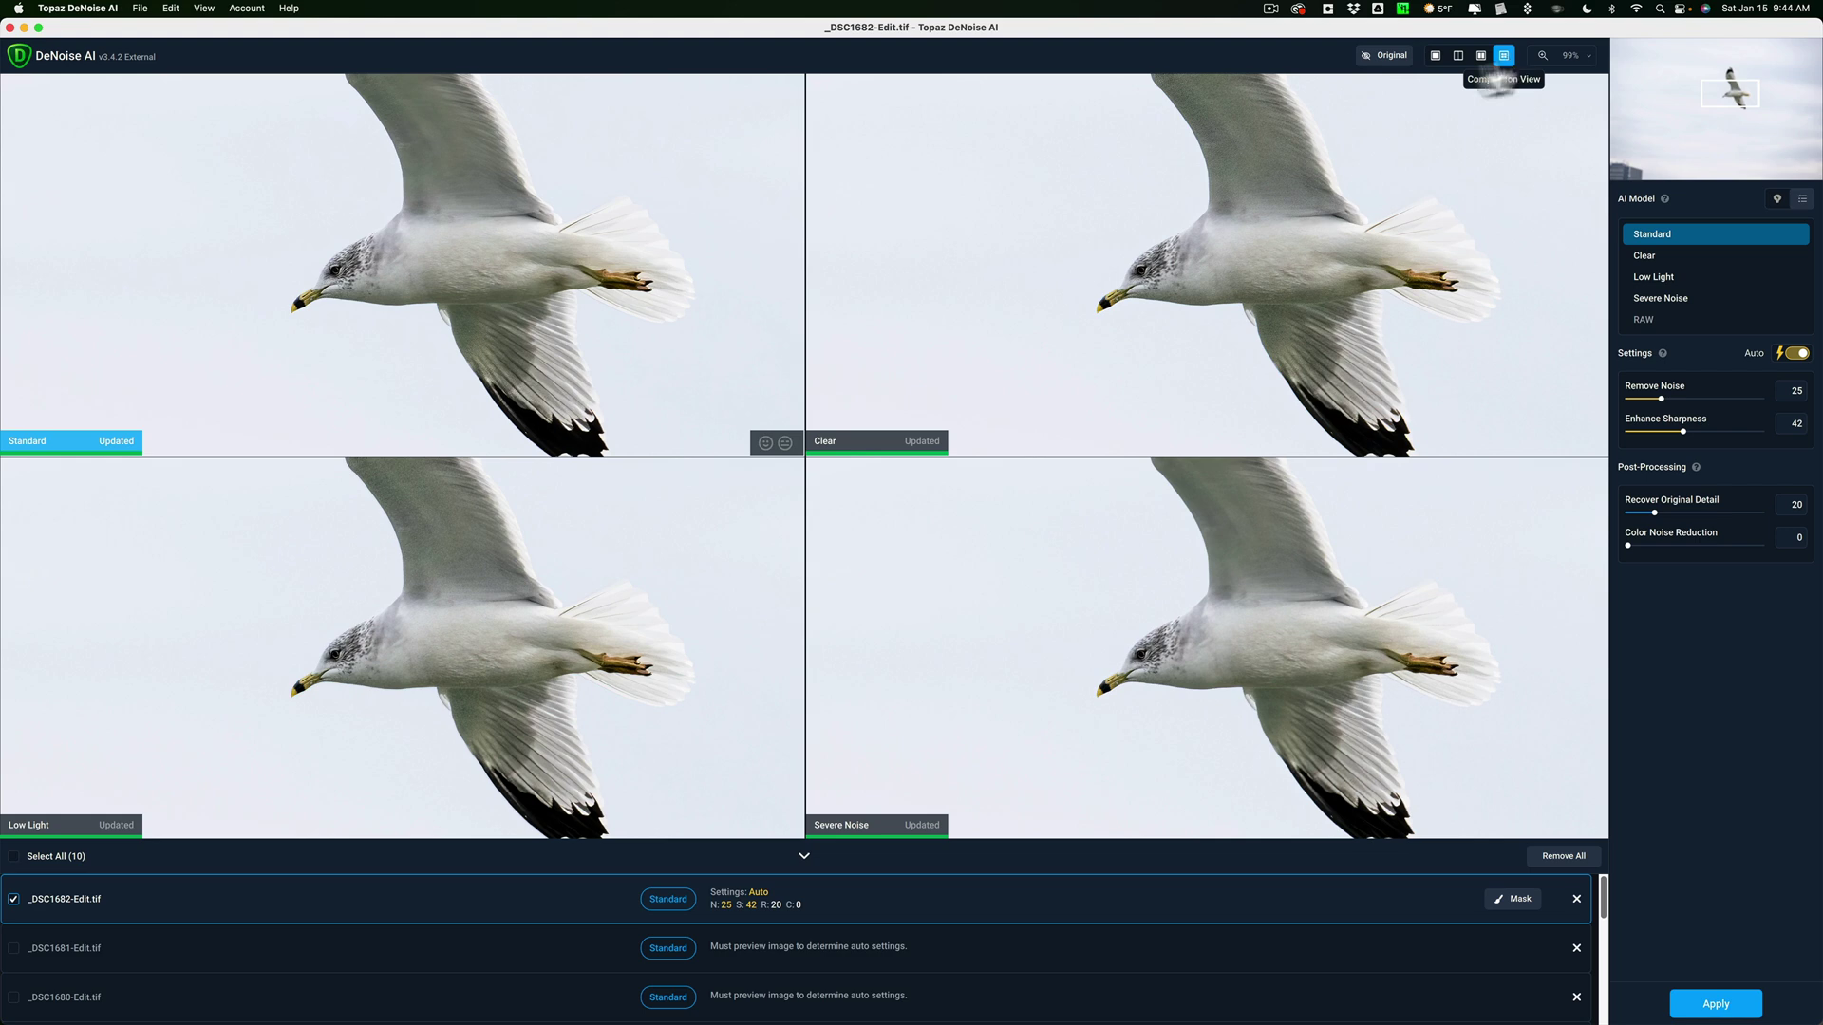
click(460, 230)
click(1153, 290)
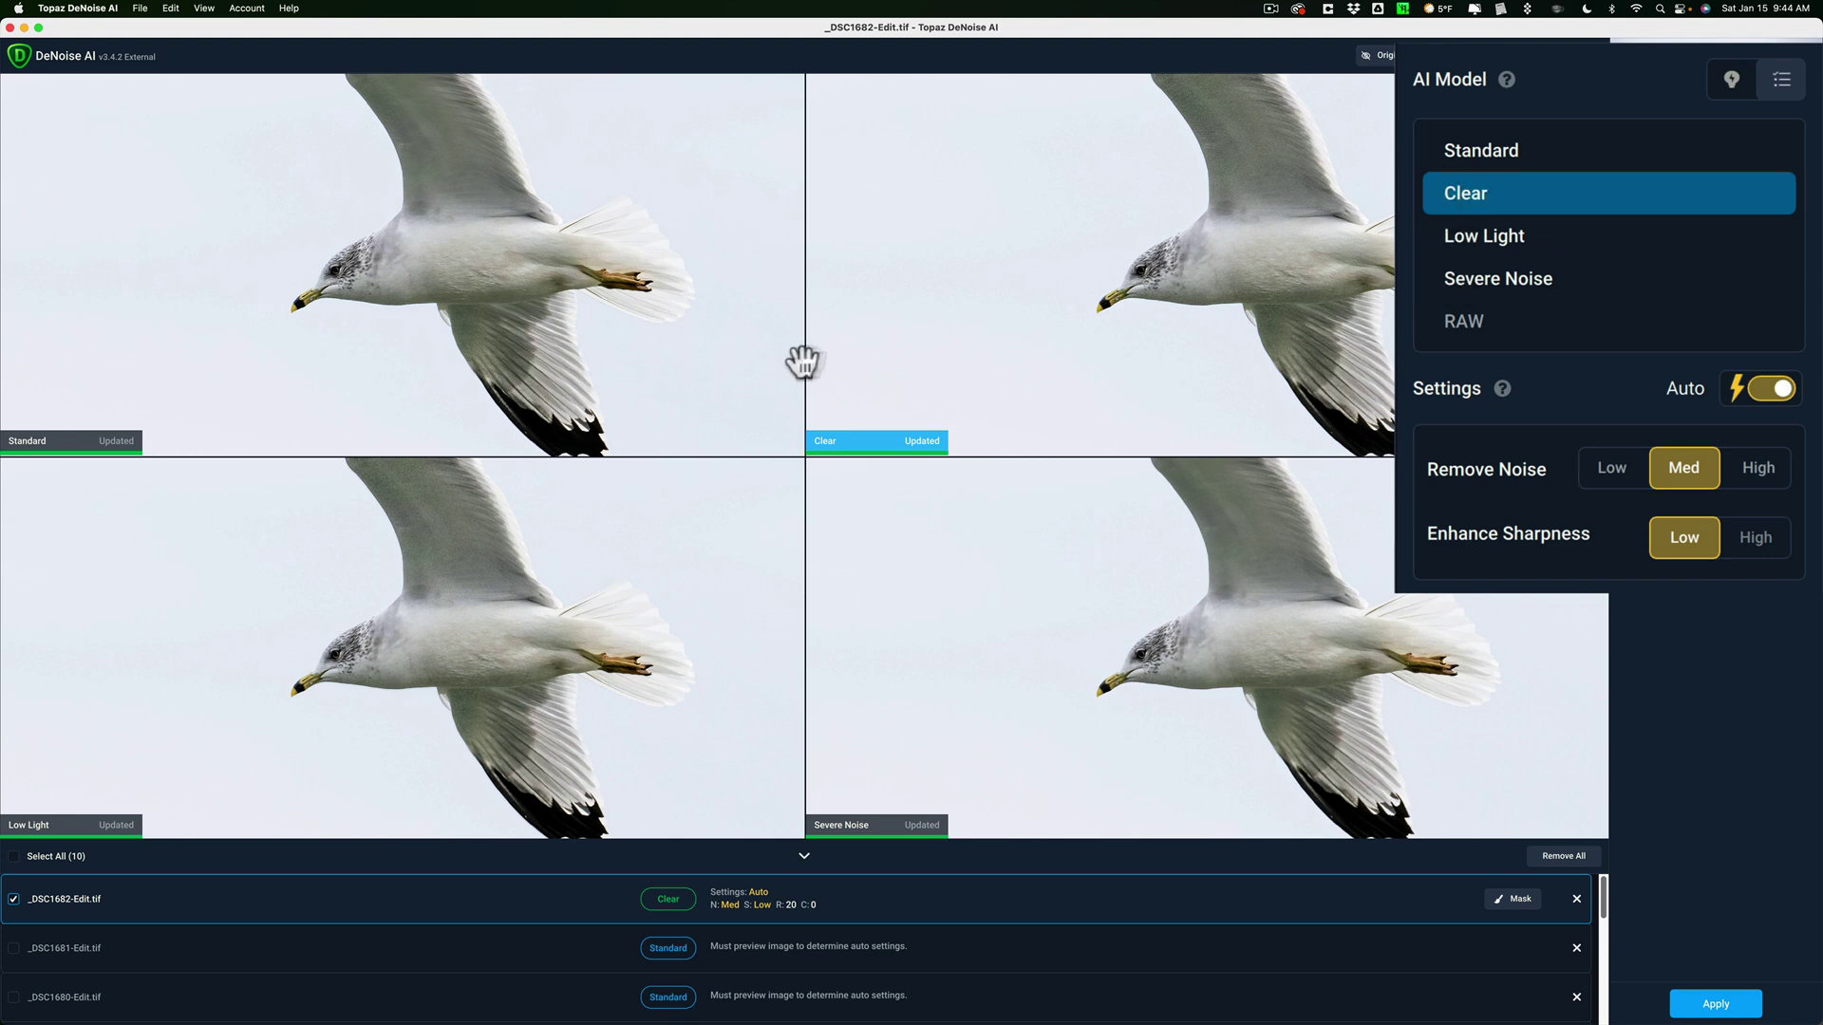
click(464, 586)
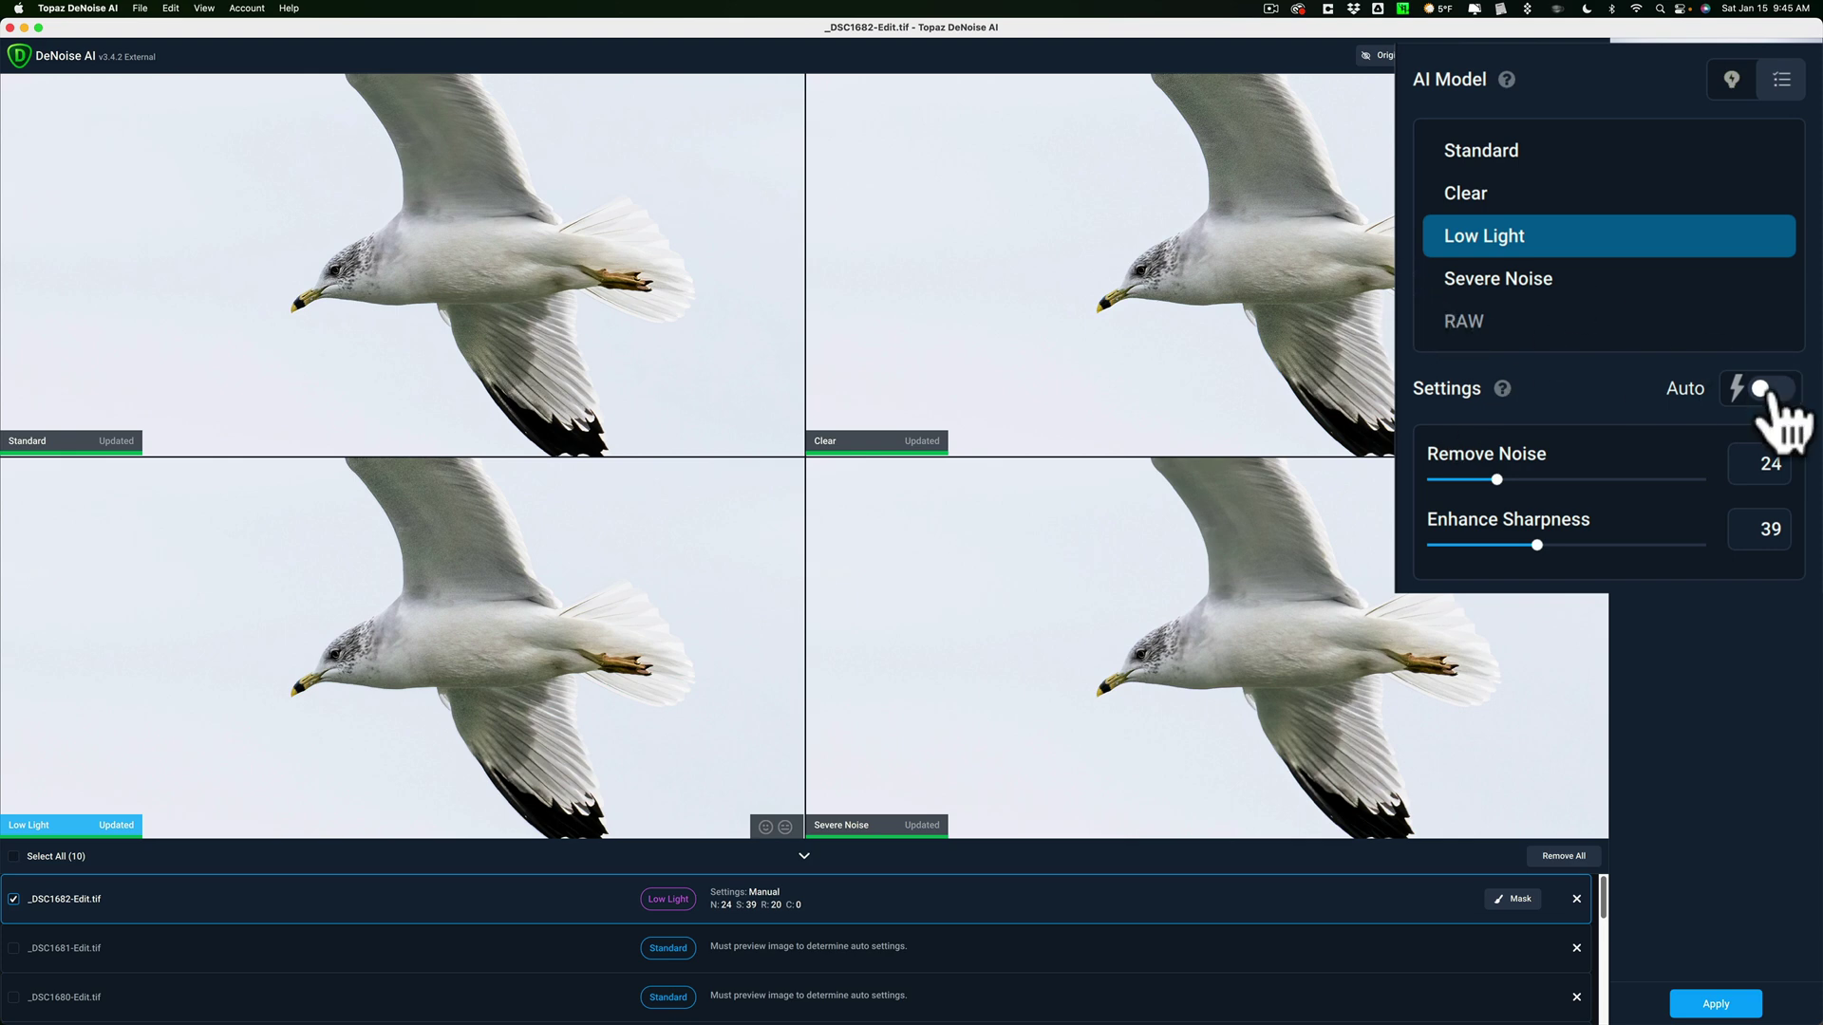
click(1766, 389)
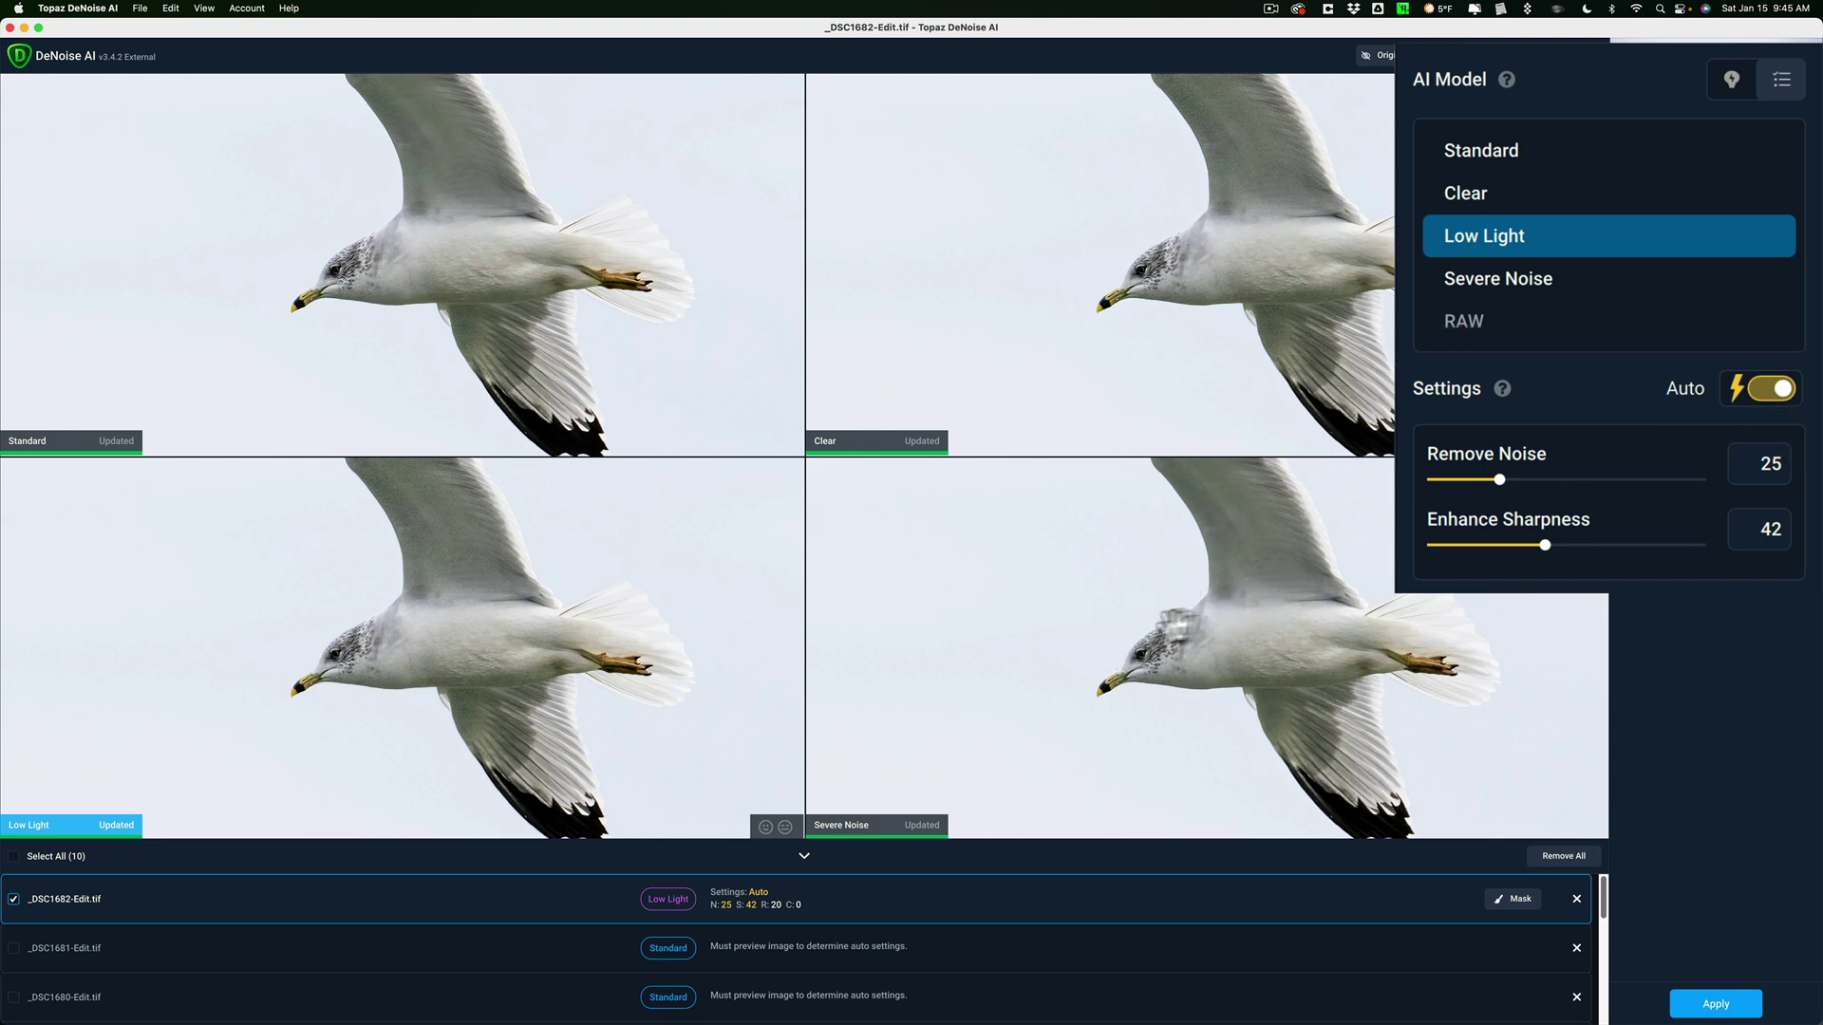
click(1185, 625)
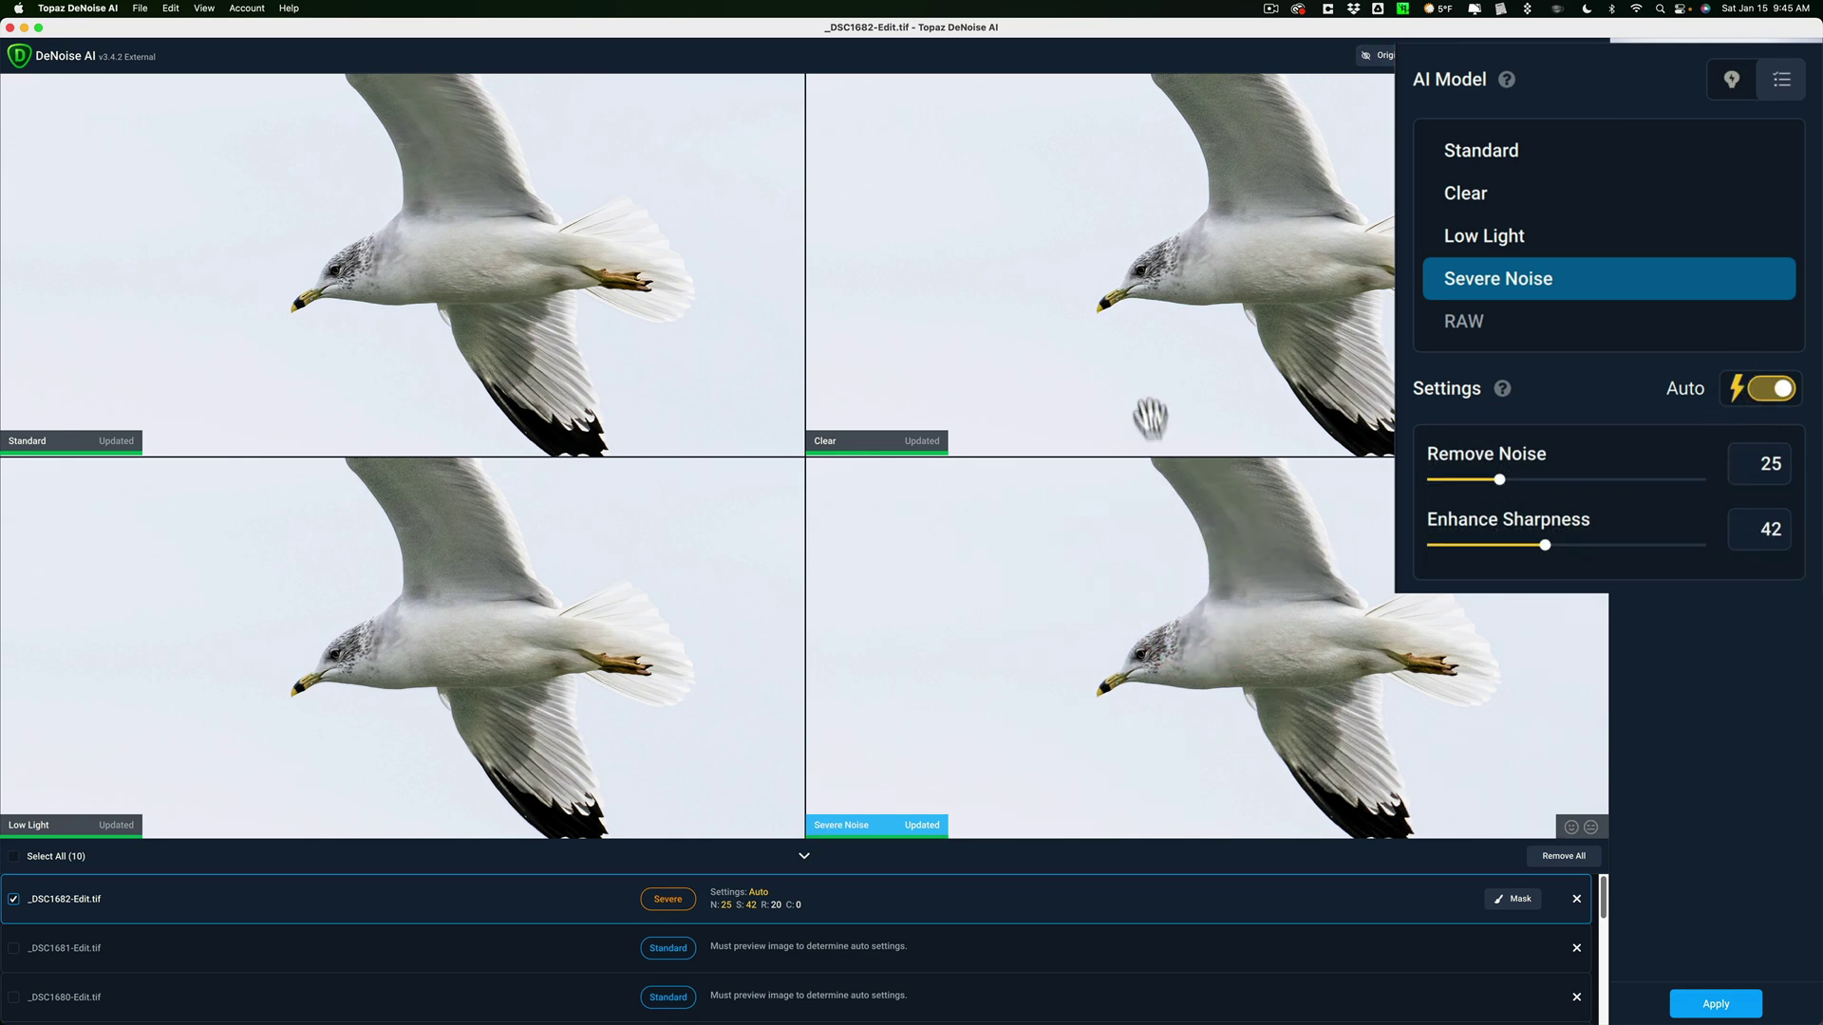
click(510, 257)
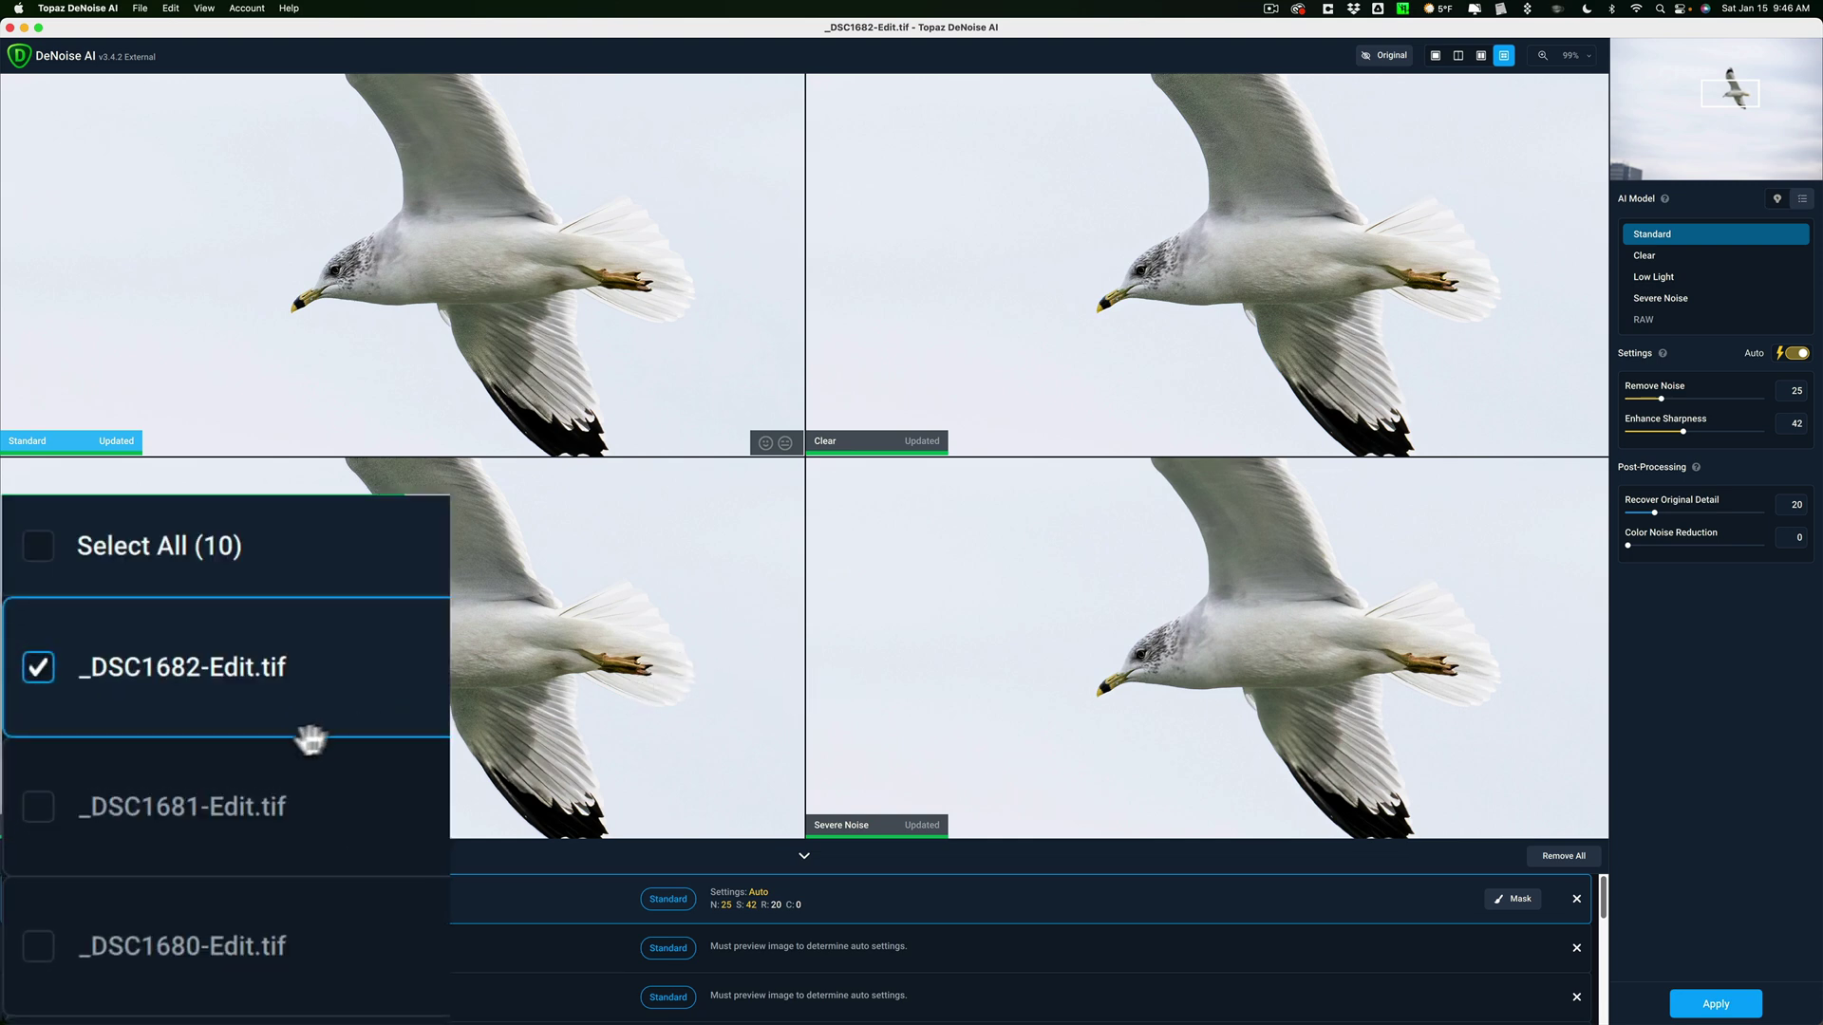
Tick Select All (10) in the file list and choose the Standard model preview
click(39, 545)
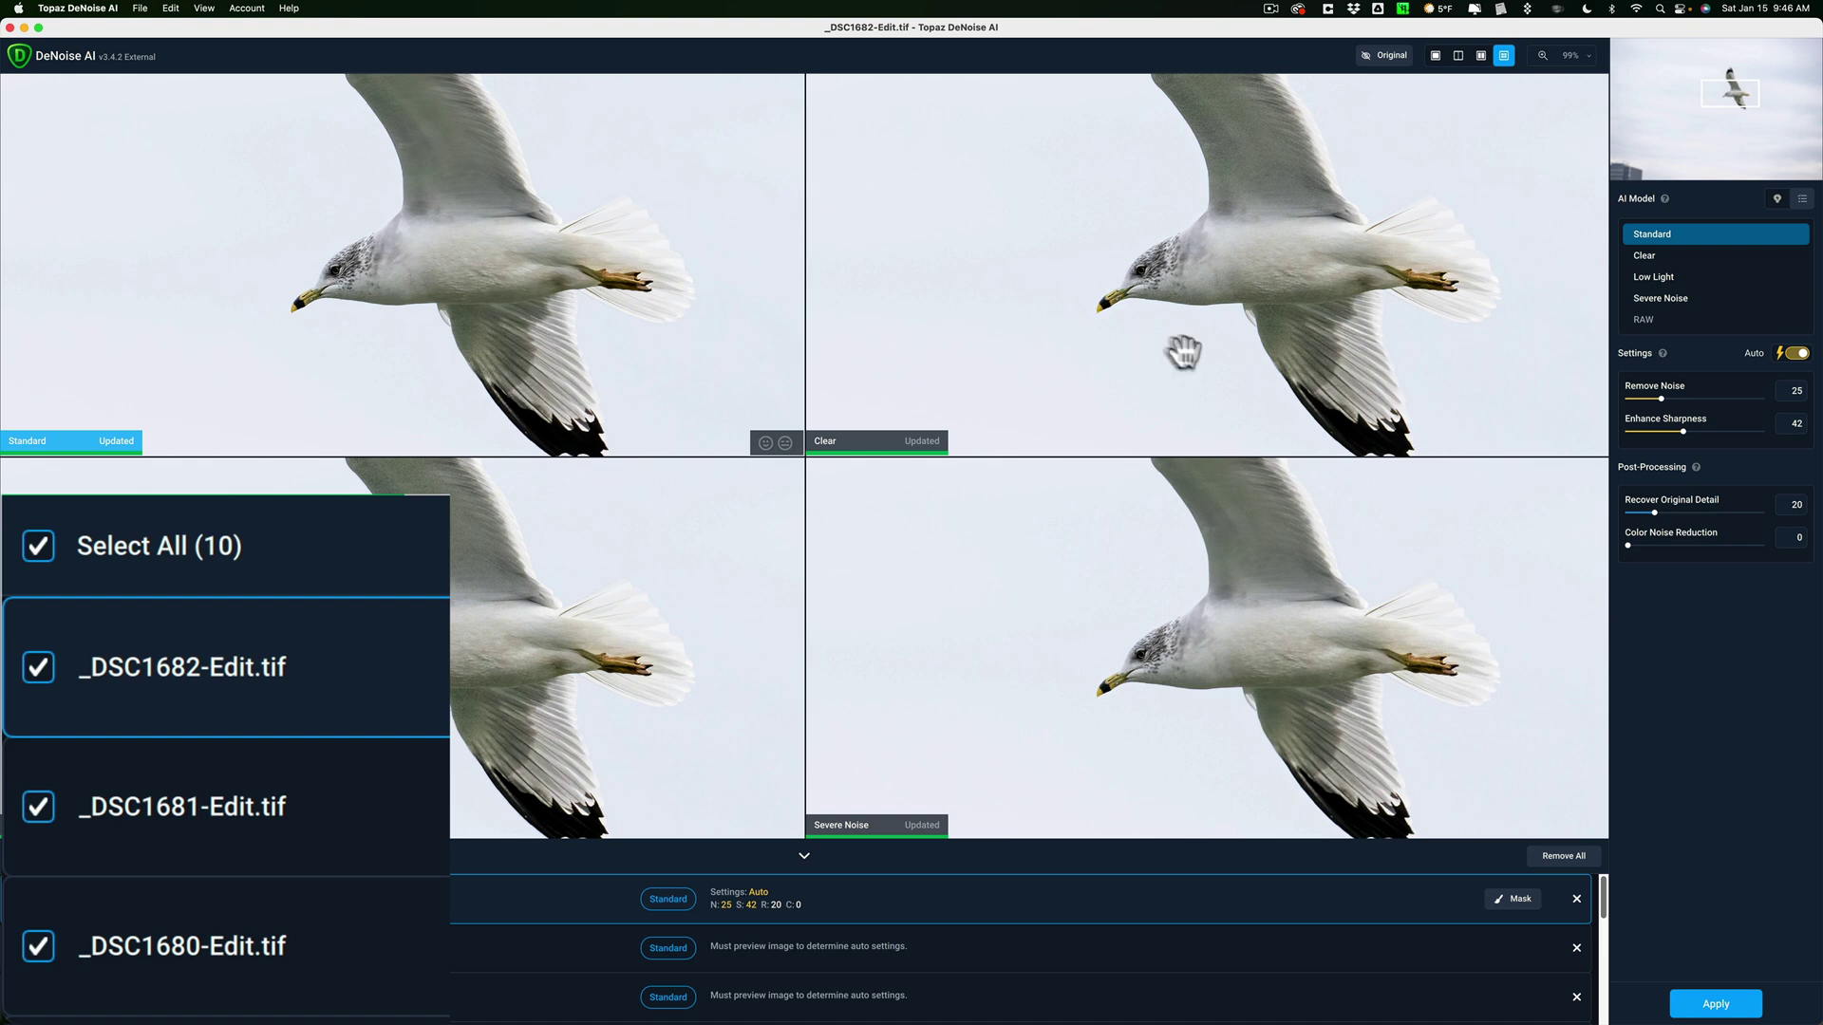
click(480, 282)
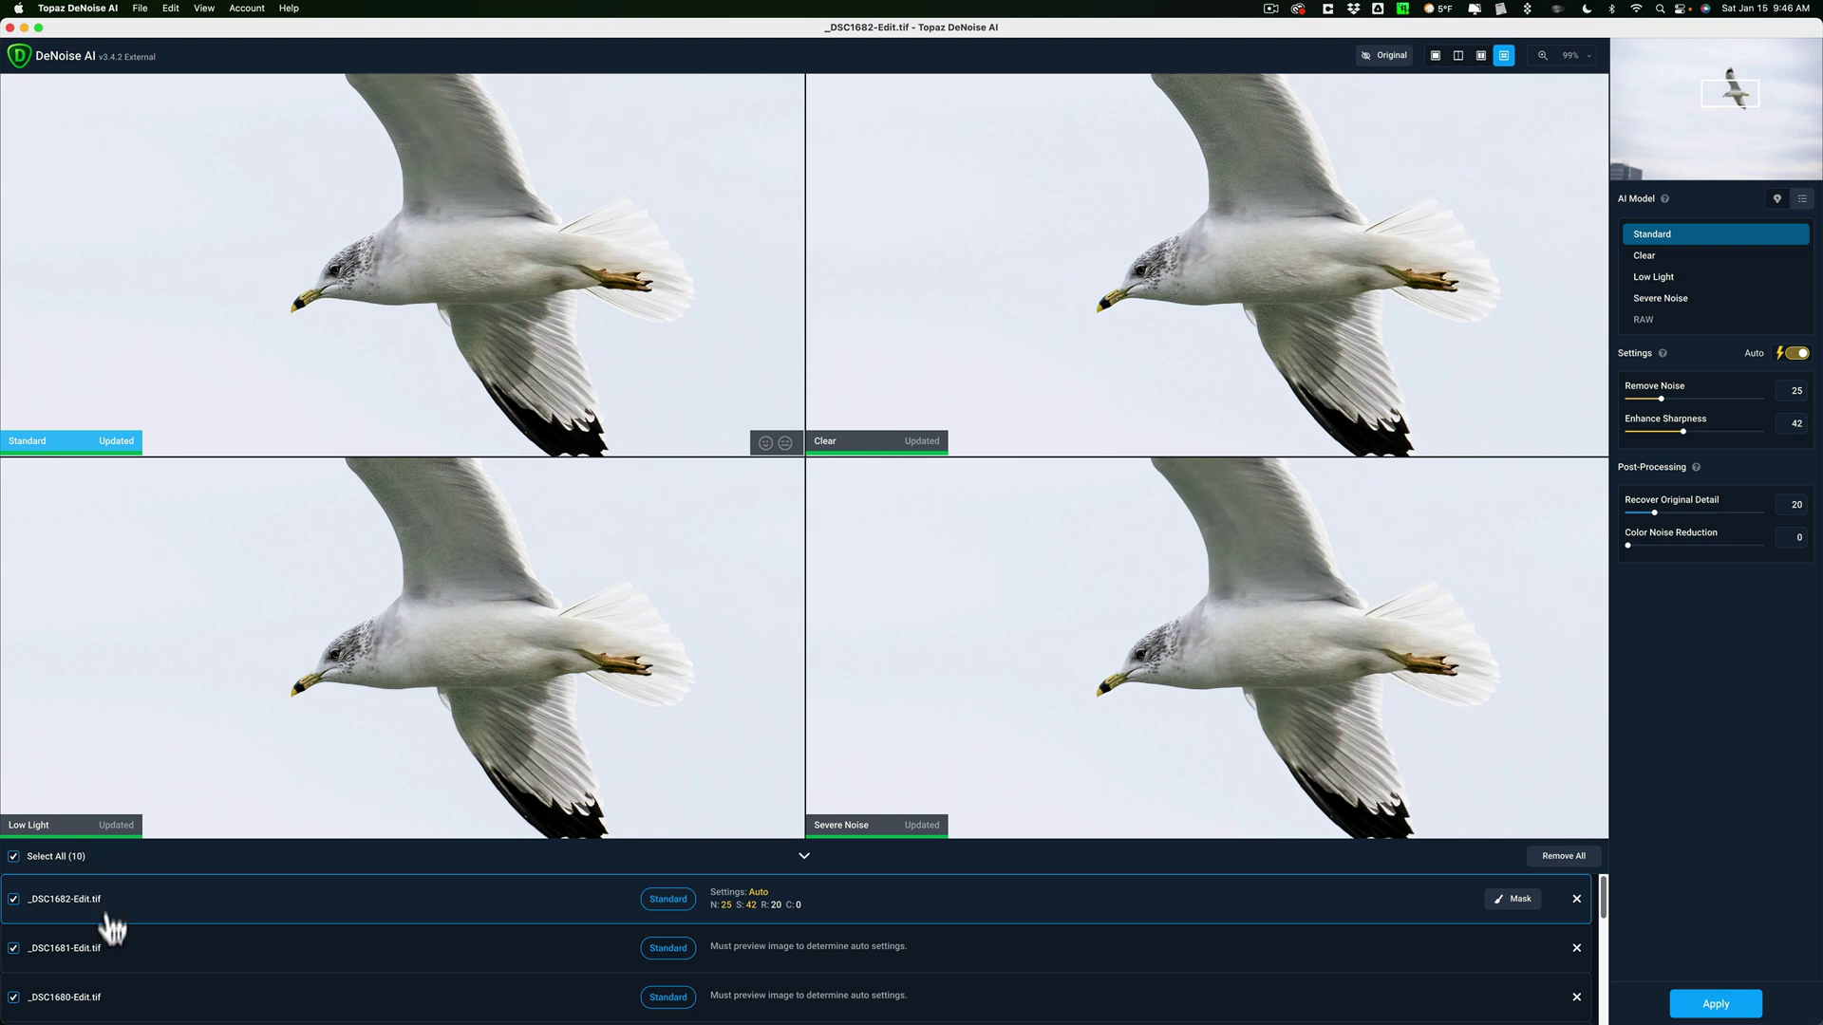
Try the Clear model, return to Standard, and apply denoising to all ten images
scroll(671, 940, down, 5)
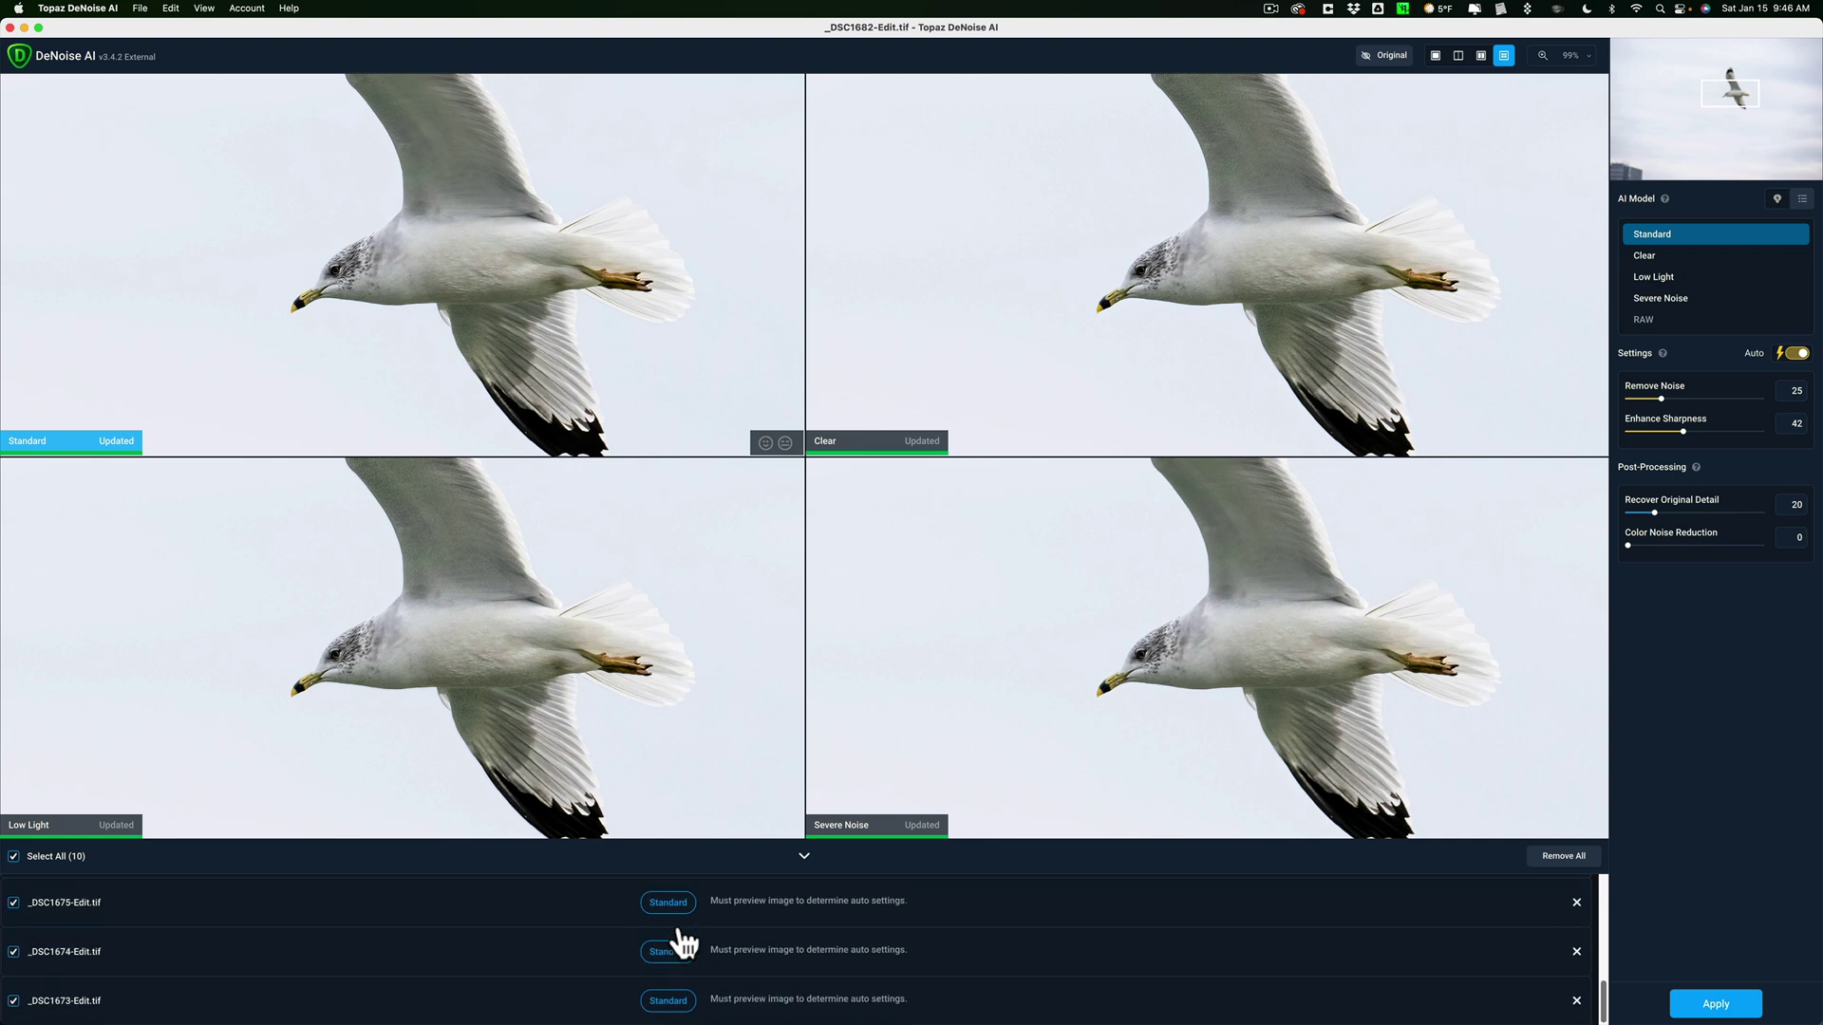
scroll(676, 939, up, 5)
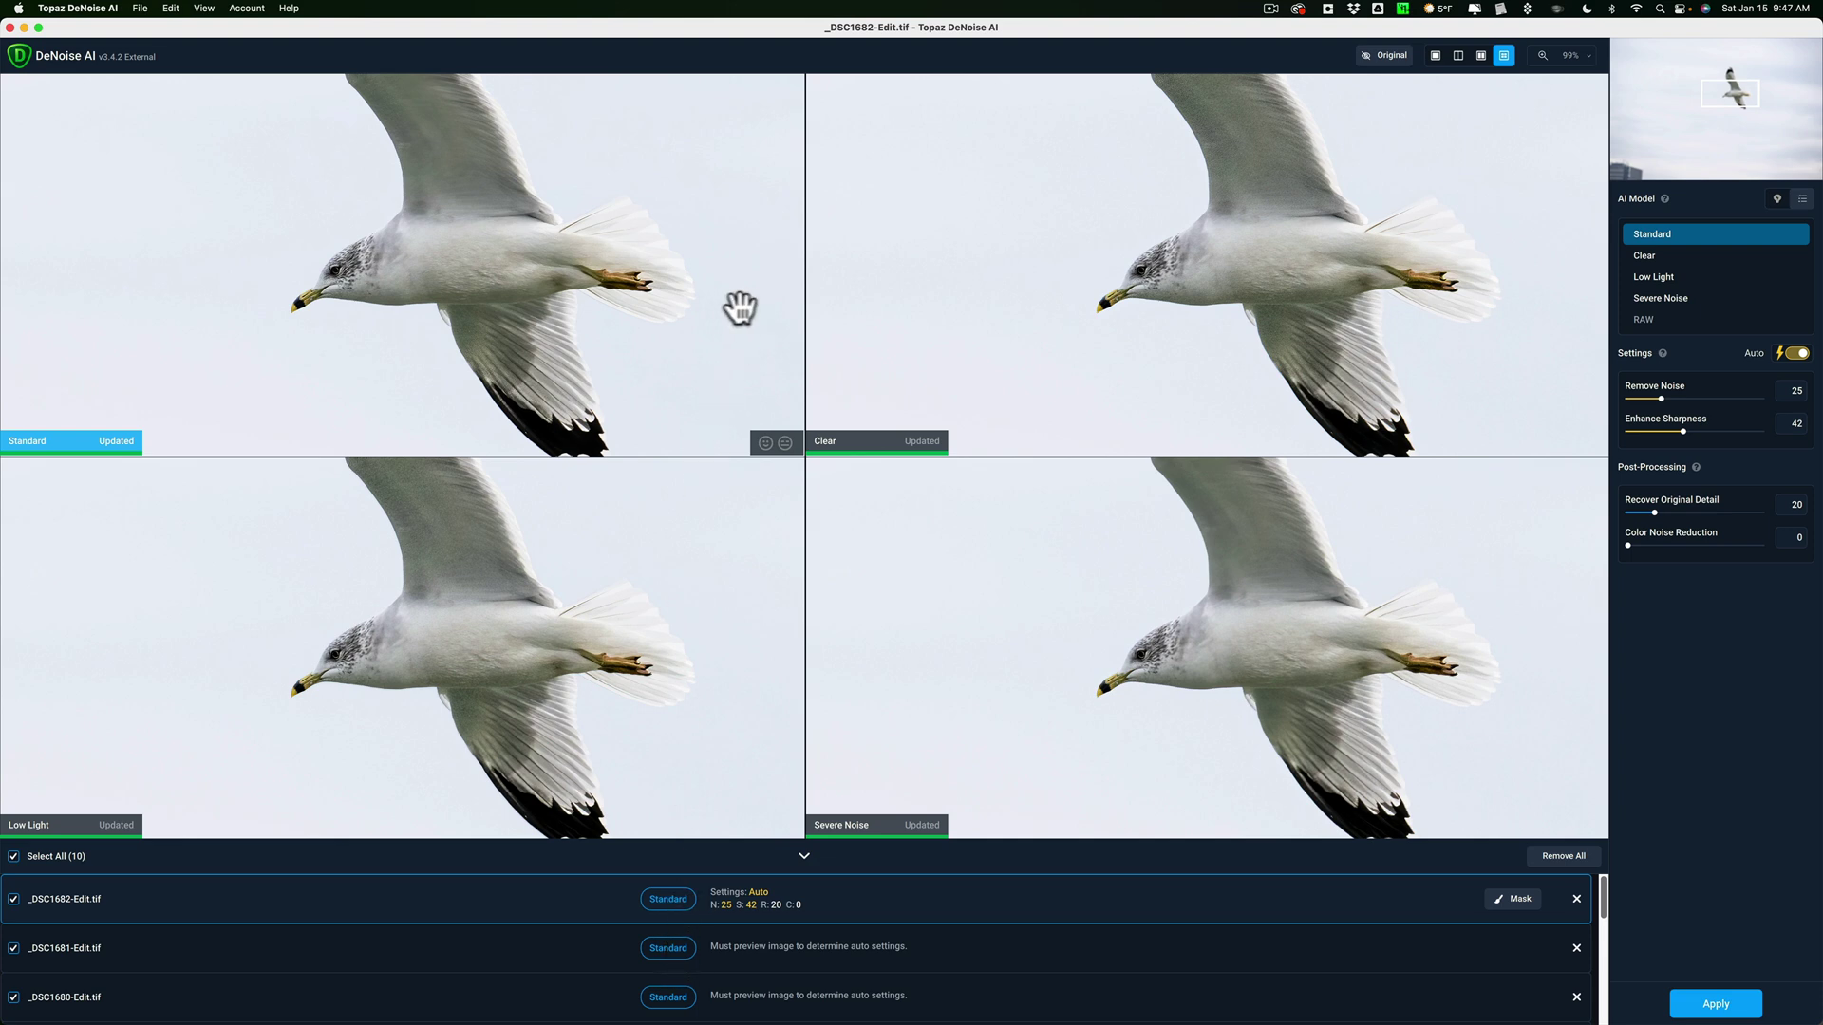
click(1010, 310)
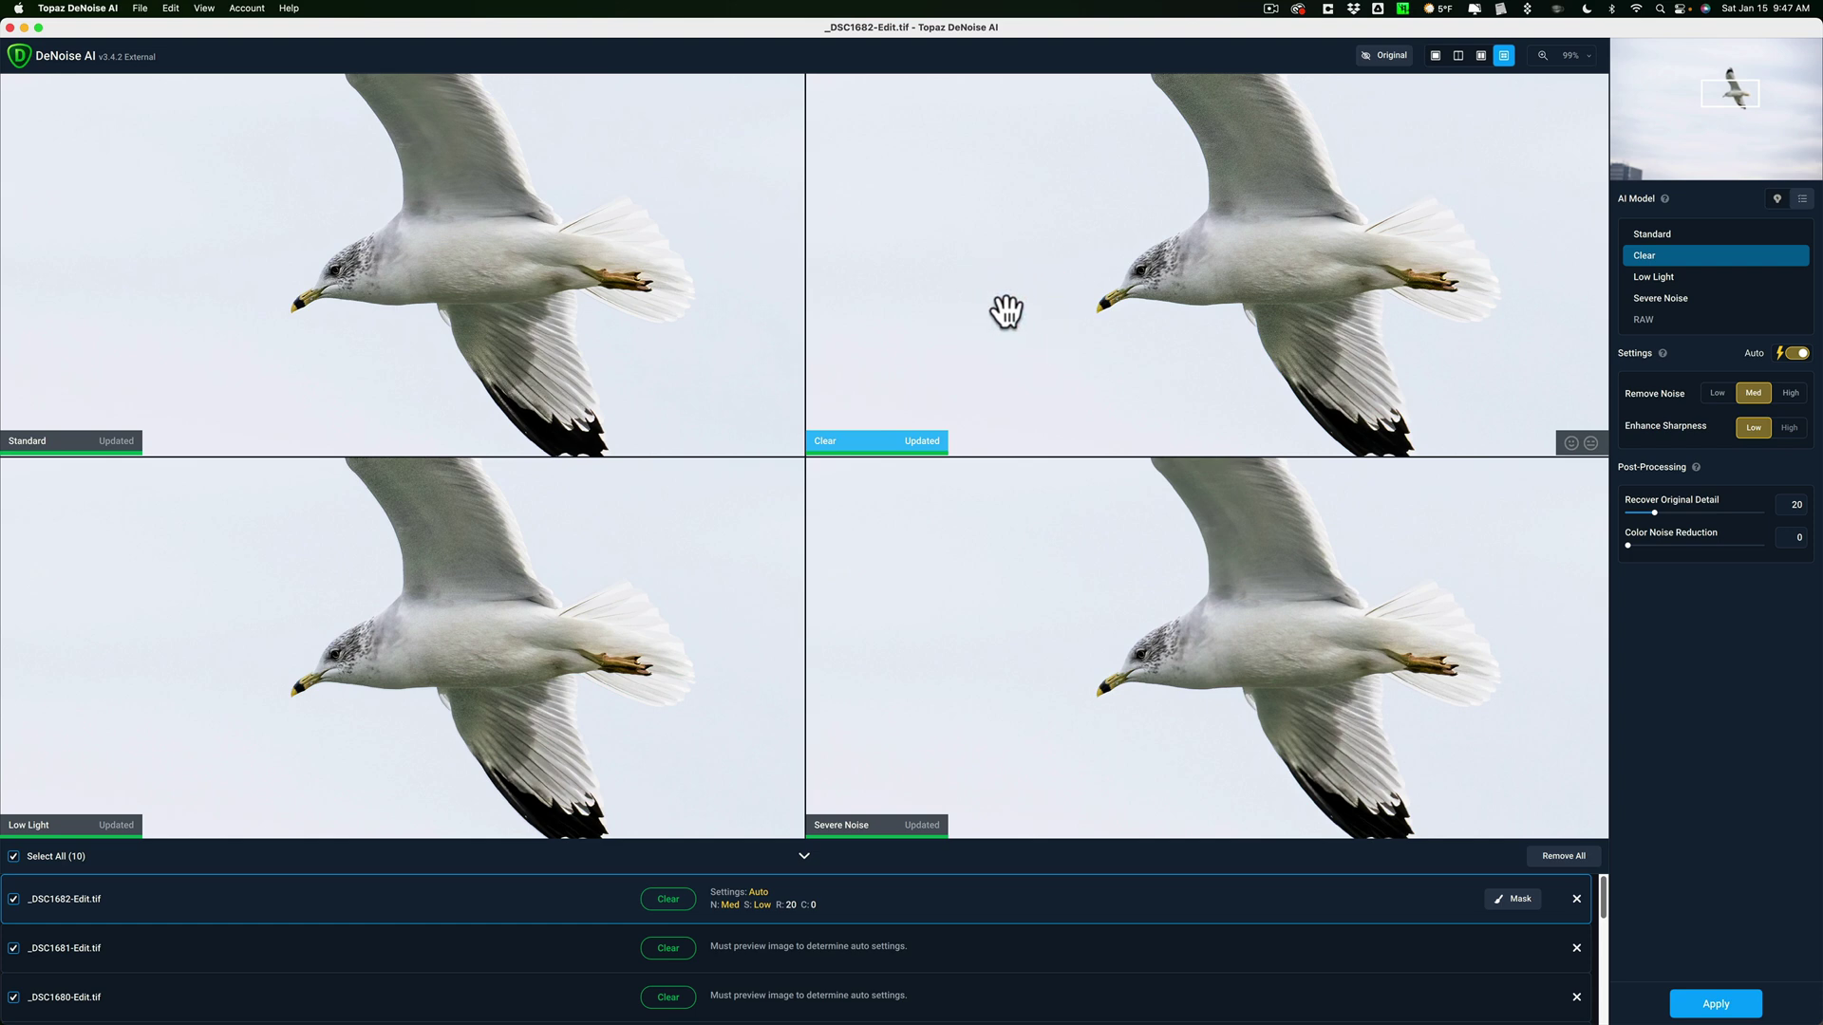
click(615, 305)
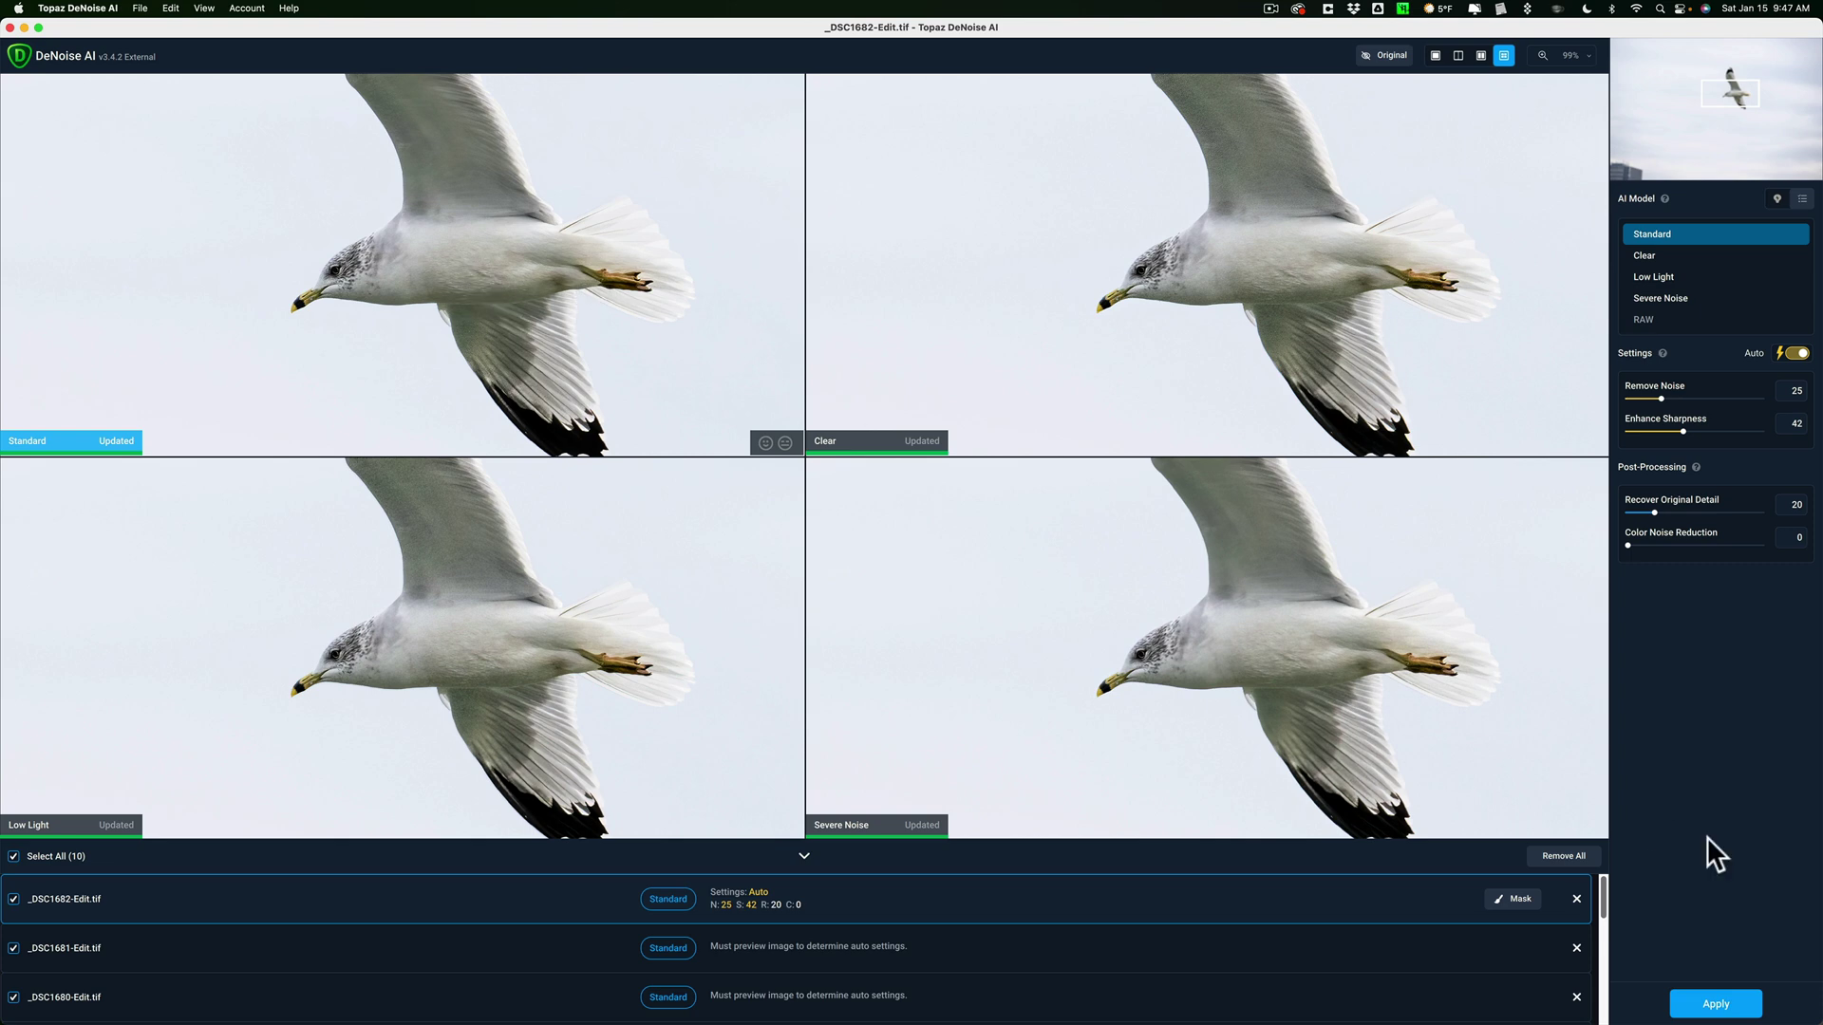
click(1619, 973)
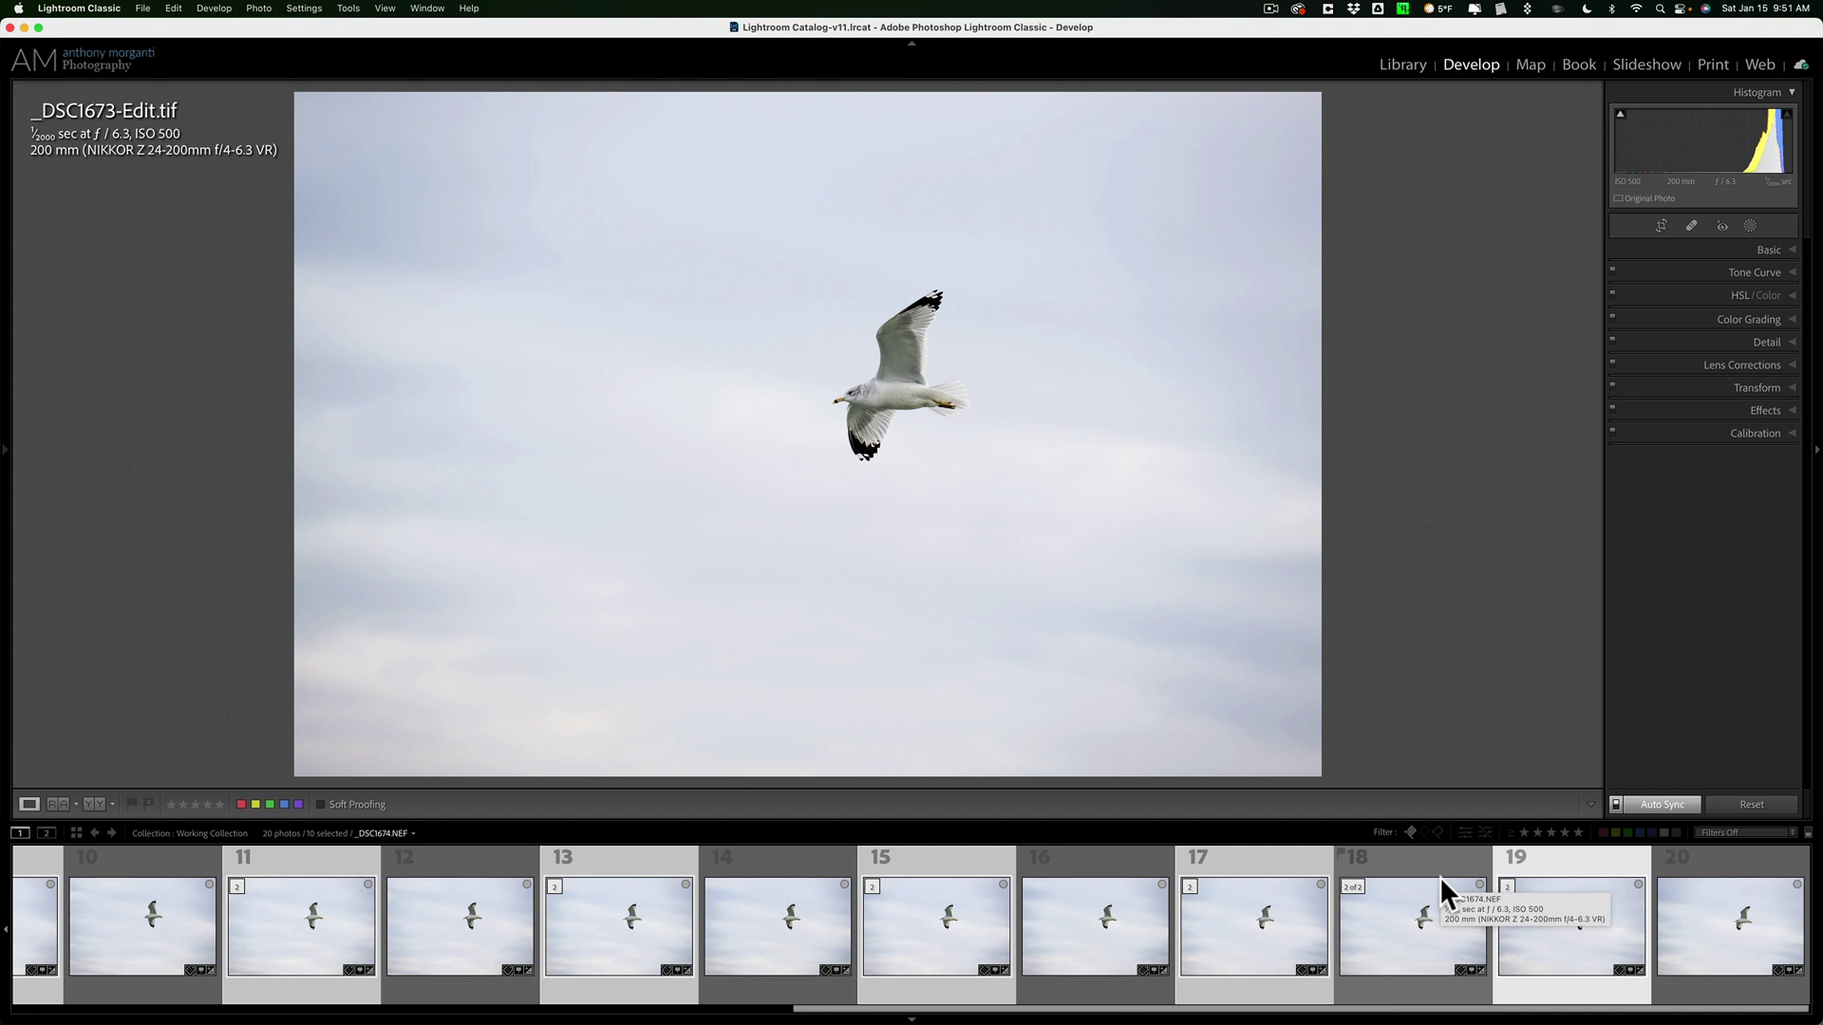
Flag the selected photos as picks with P and switch Auto Sync off
key(p)
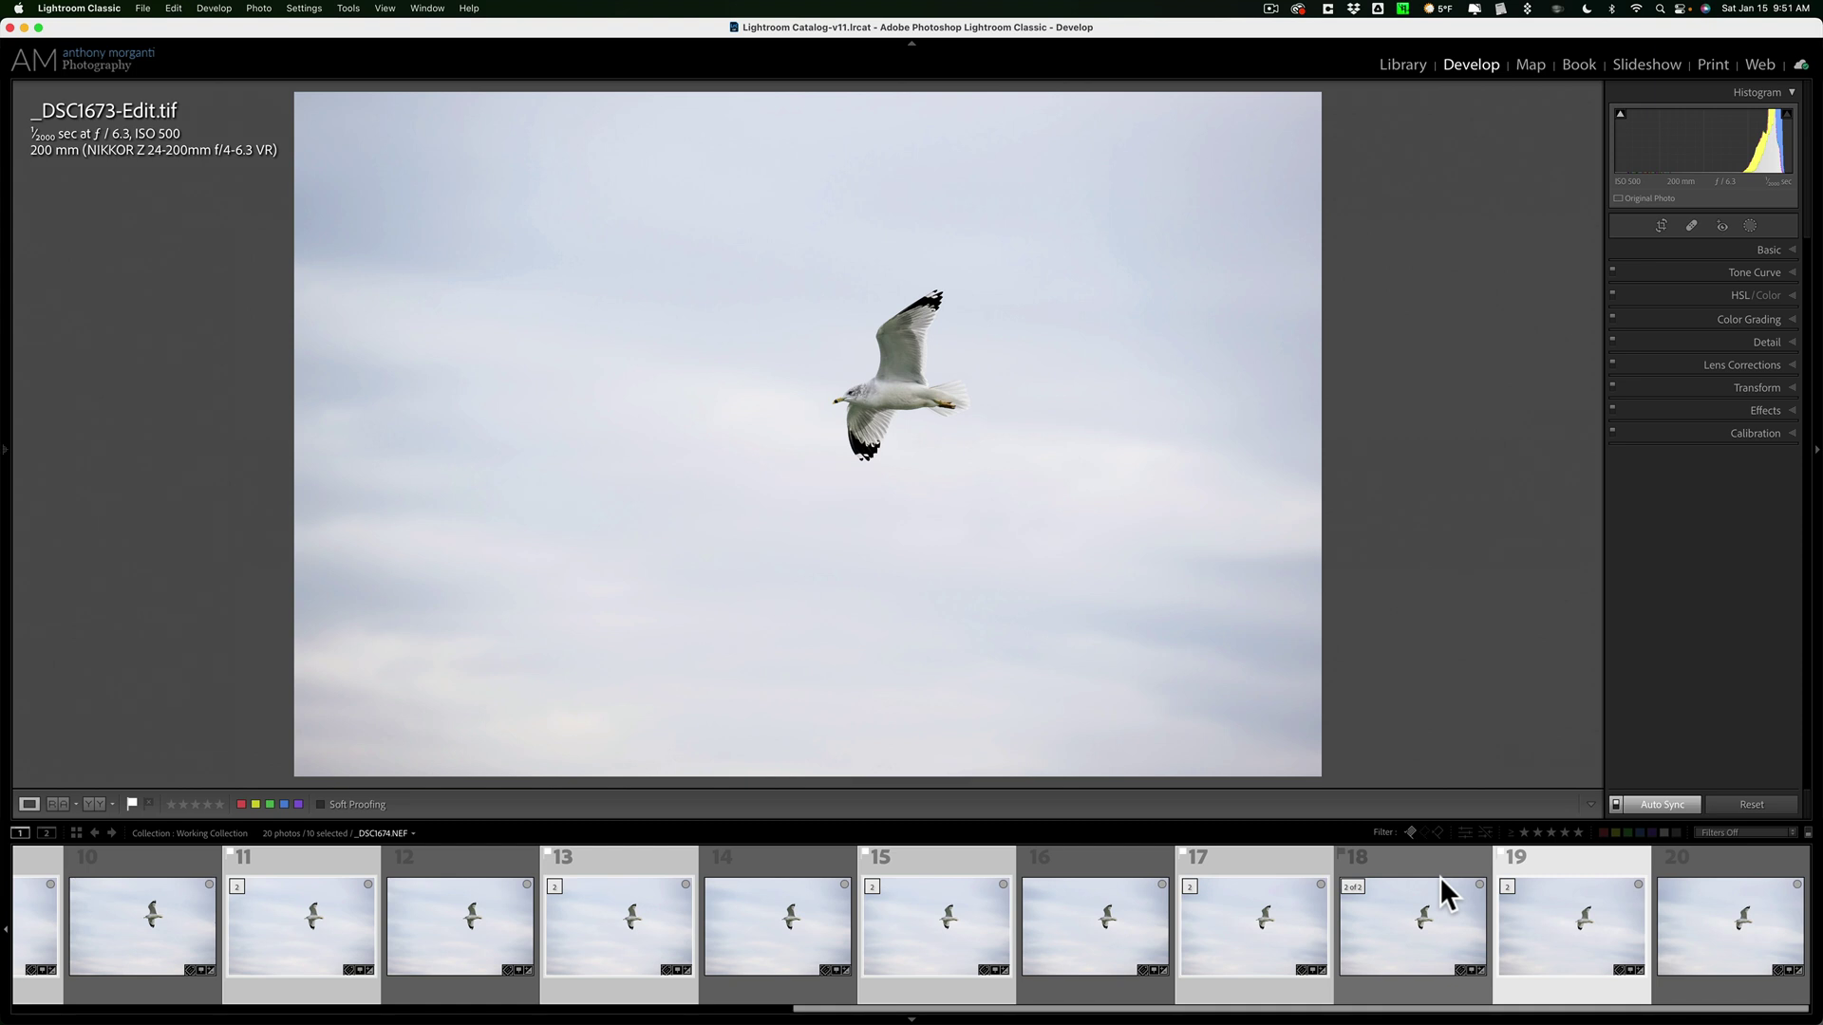
click(1615, 805)
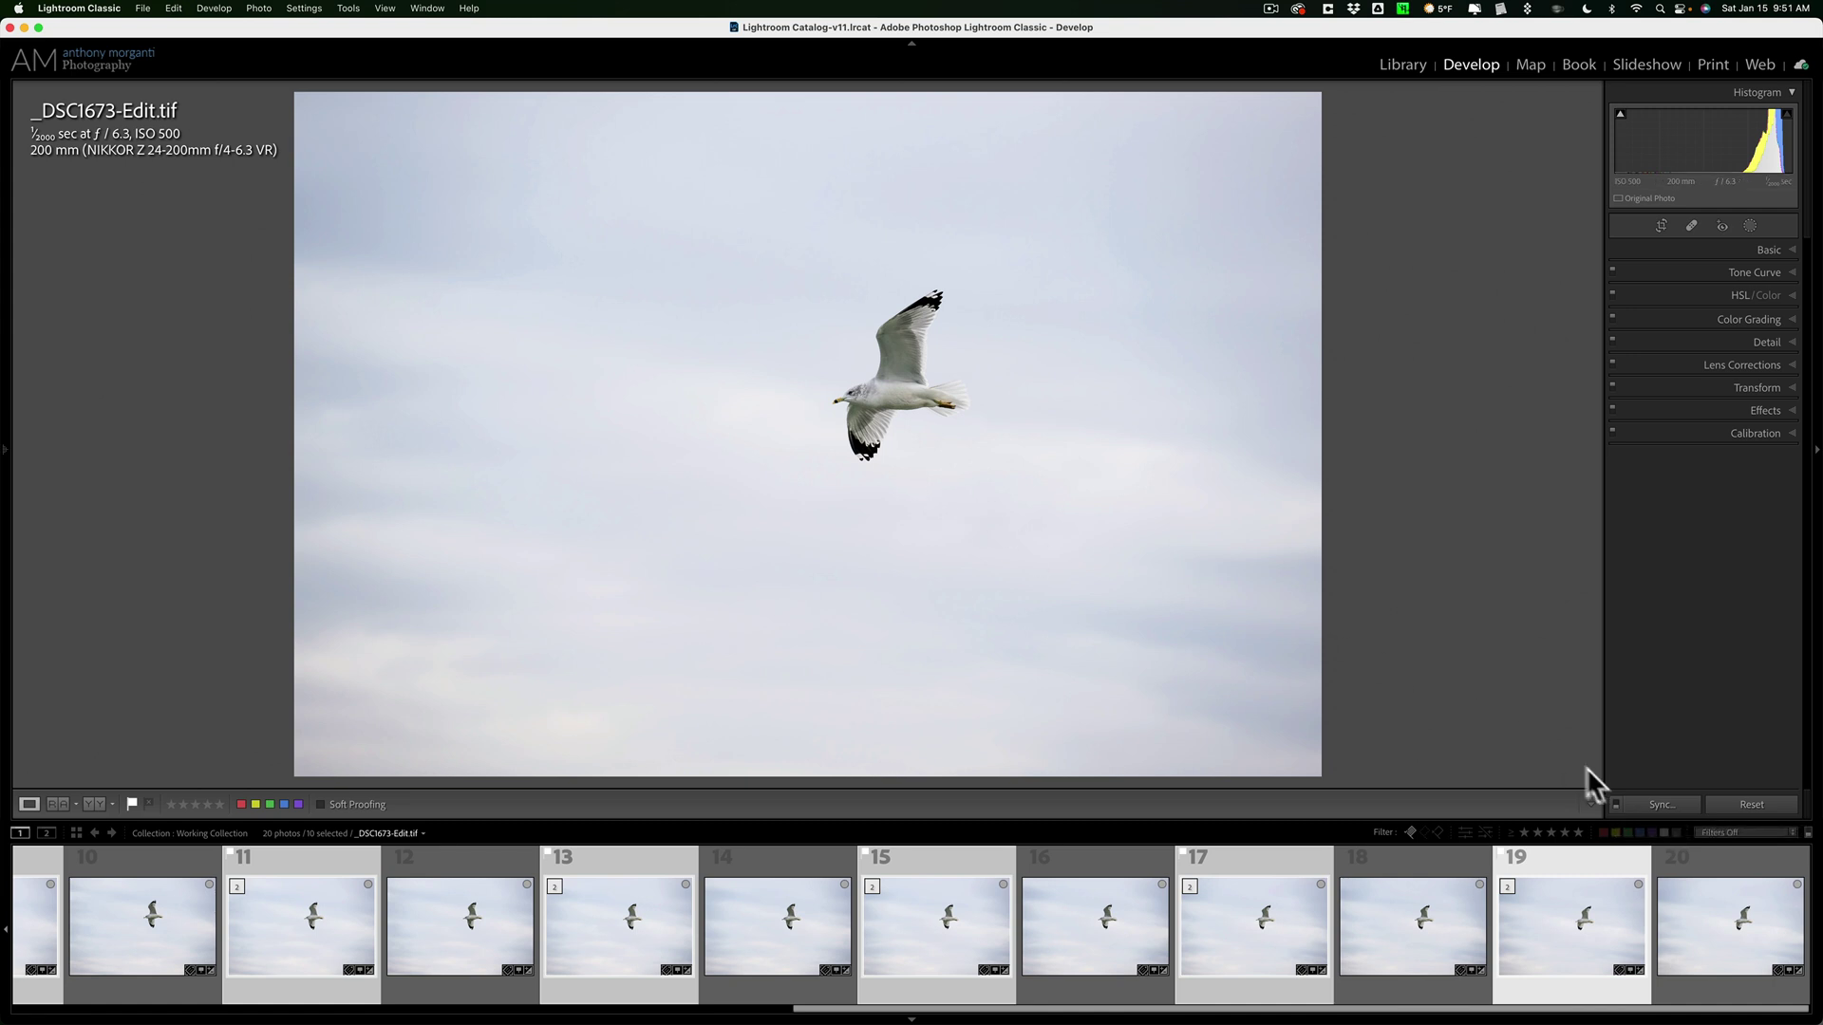
Re-enable Auto Sync, filter the filmstrip to Flagged, select the first pick and step through the photos
click(1616, 801)
click(1409, 830)
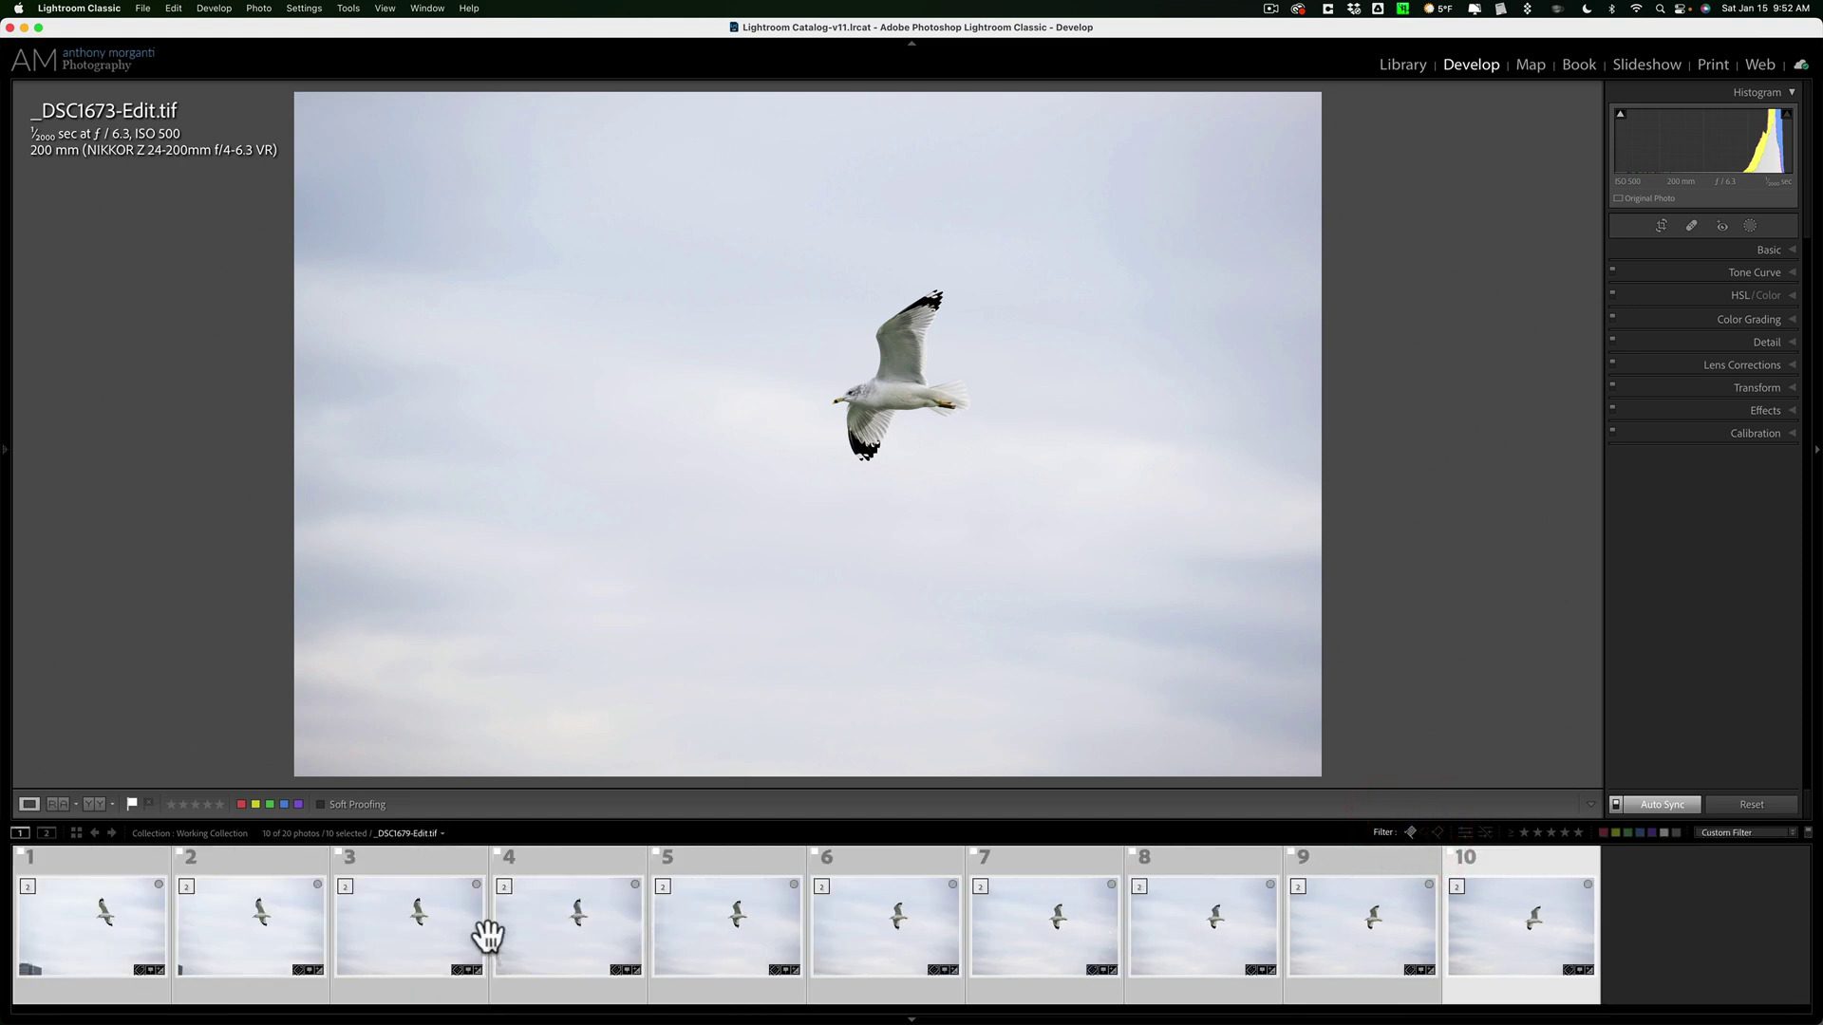
super+click(85, 925)
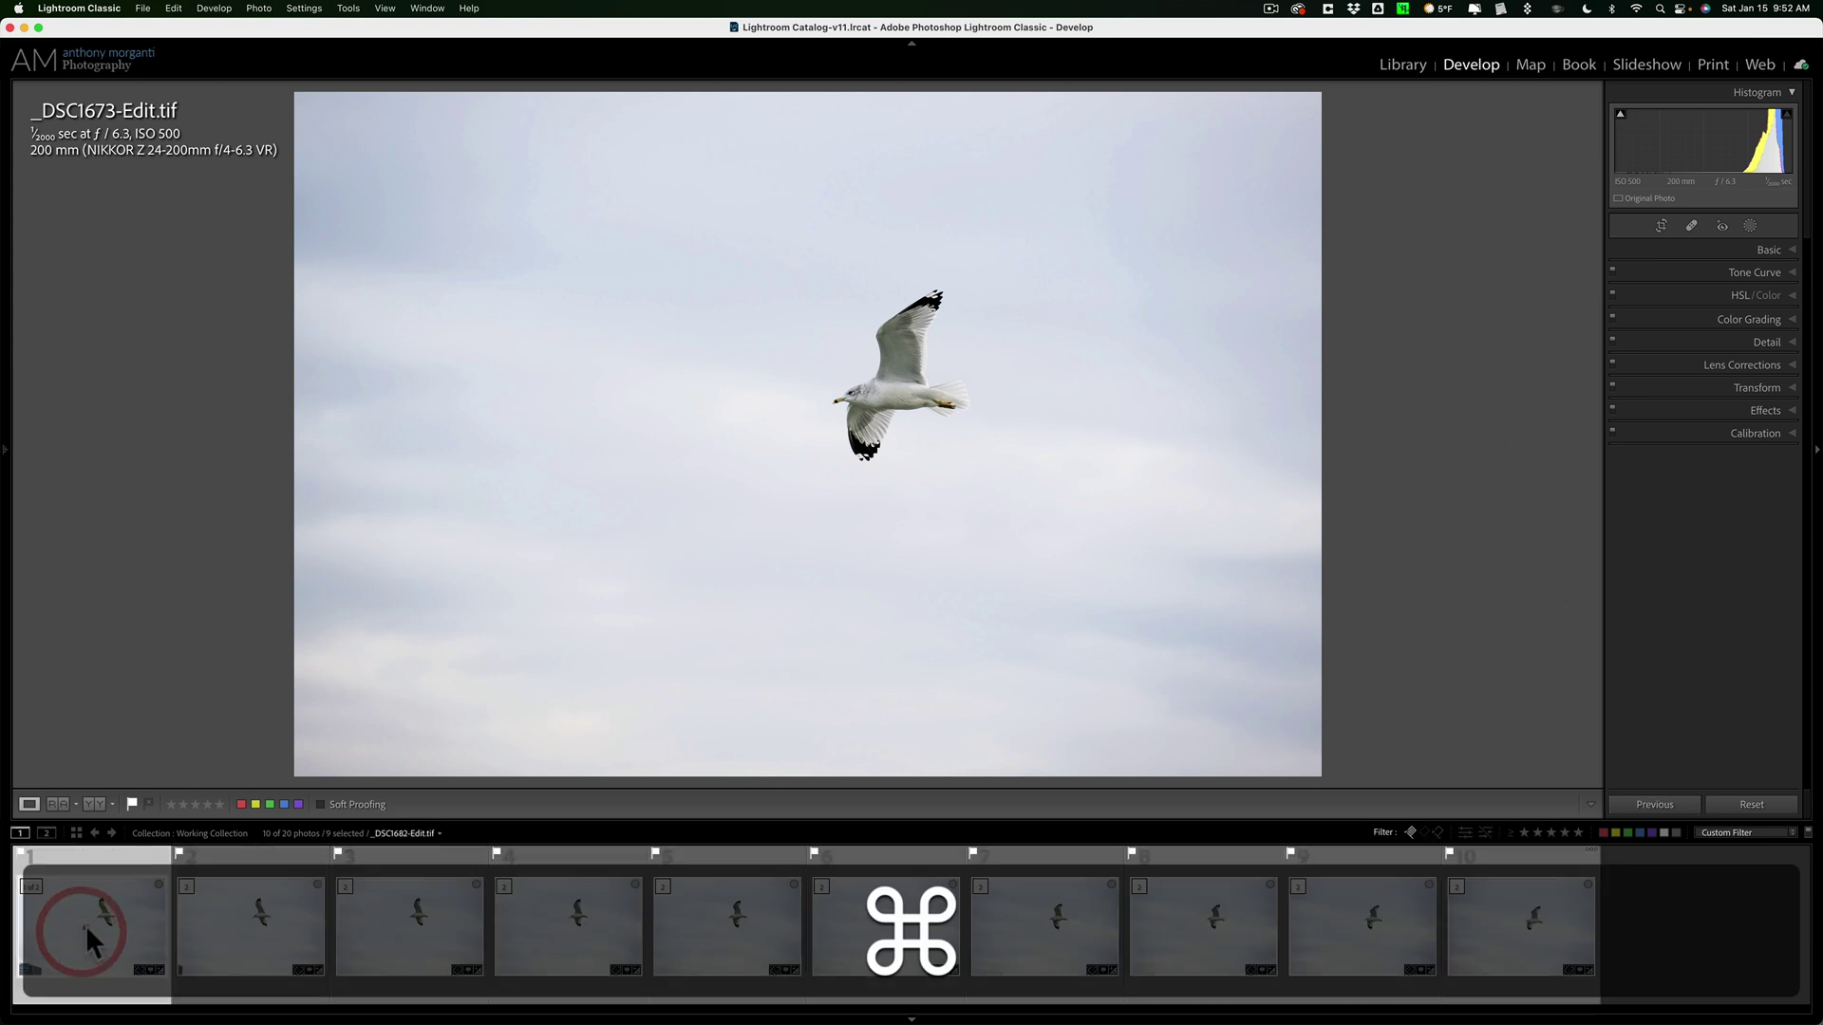
click(86, 924)
key(Right)
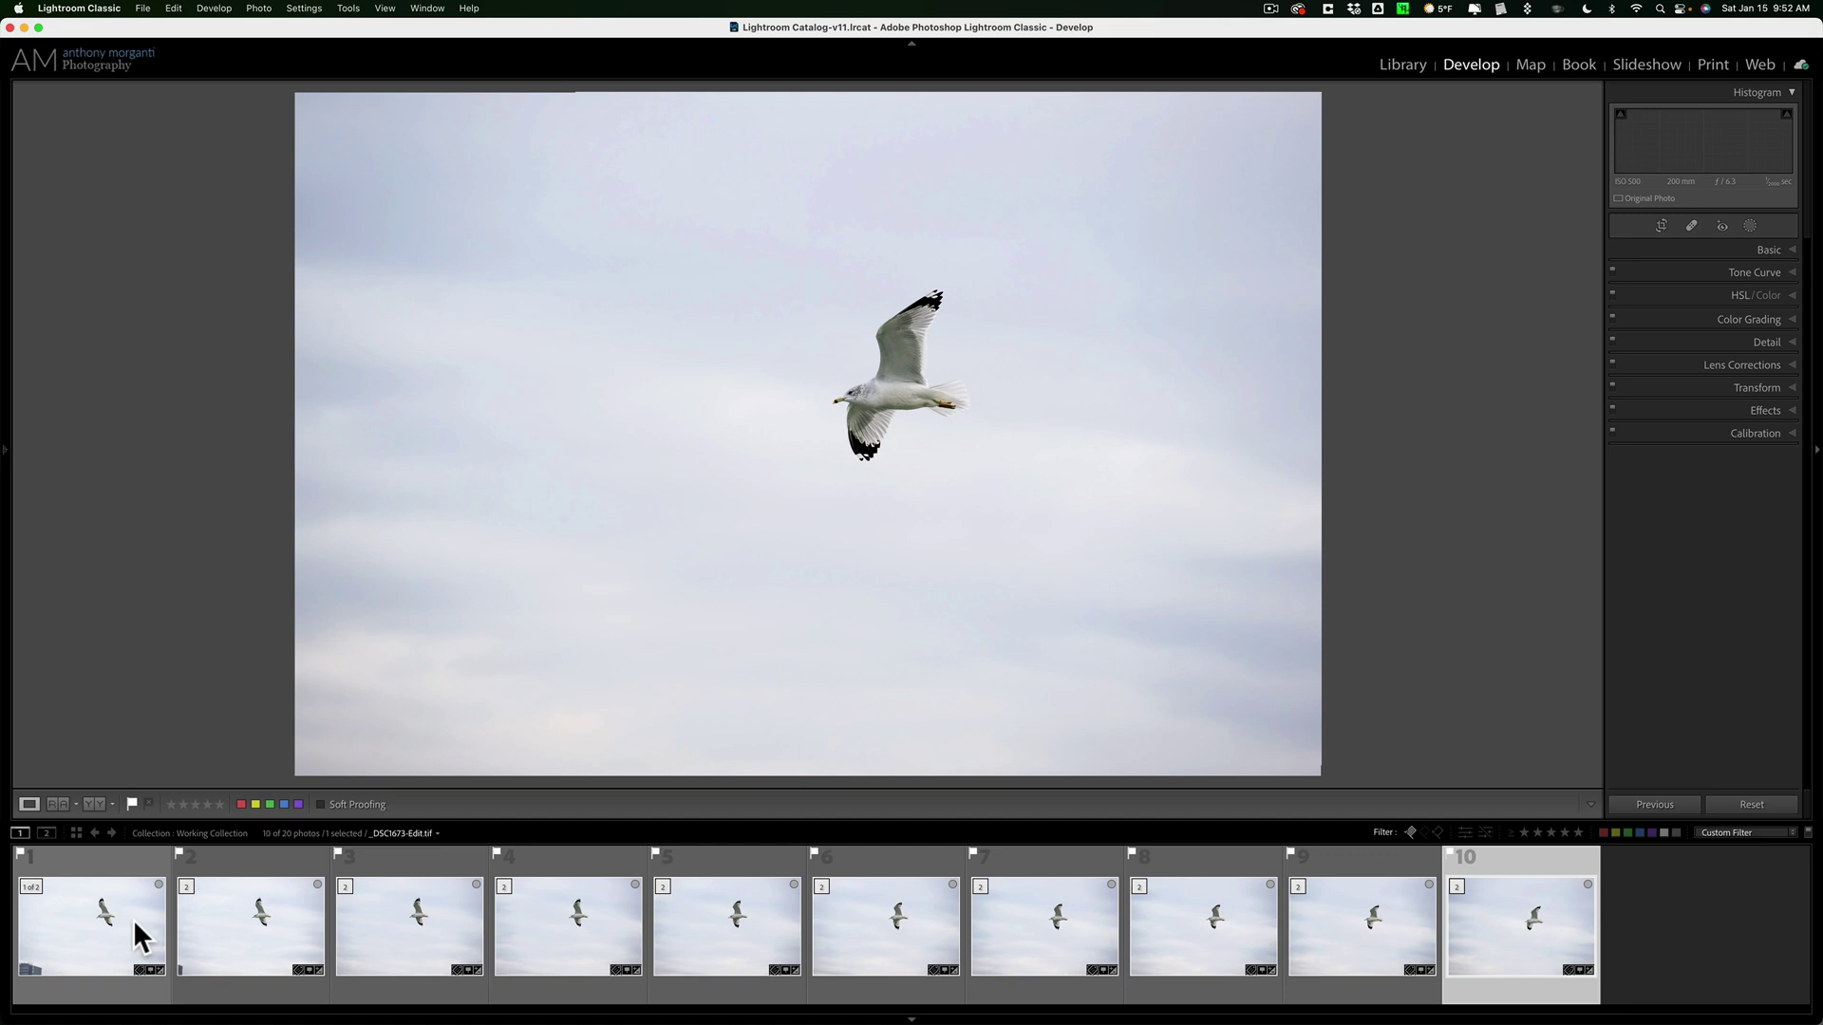
key(Left)
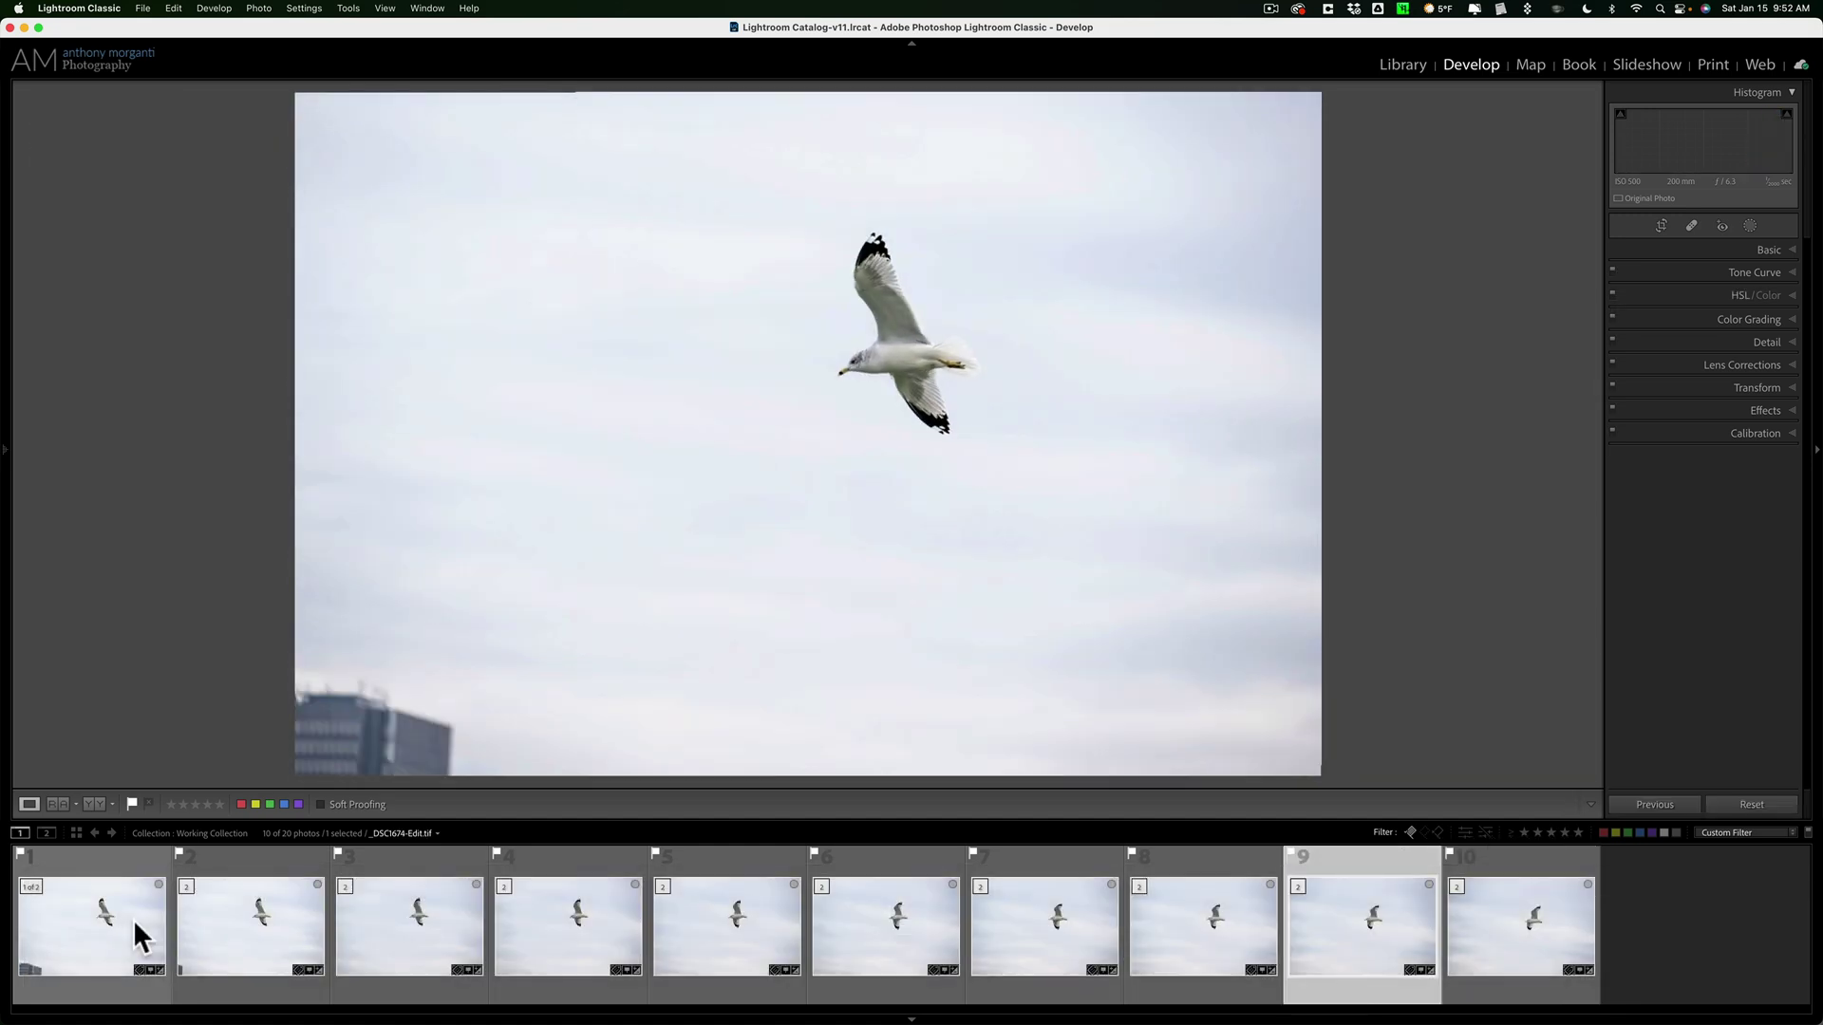
click(133, 919)
key(Right)
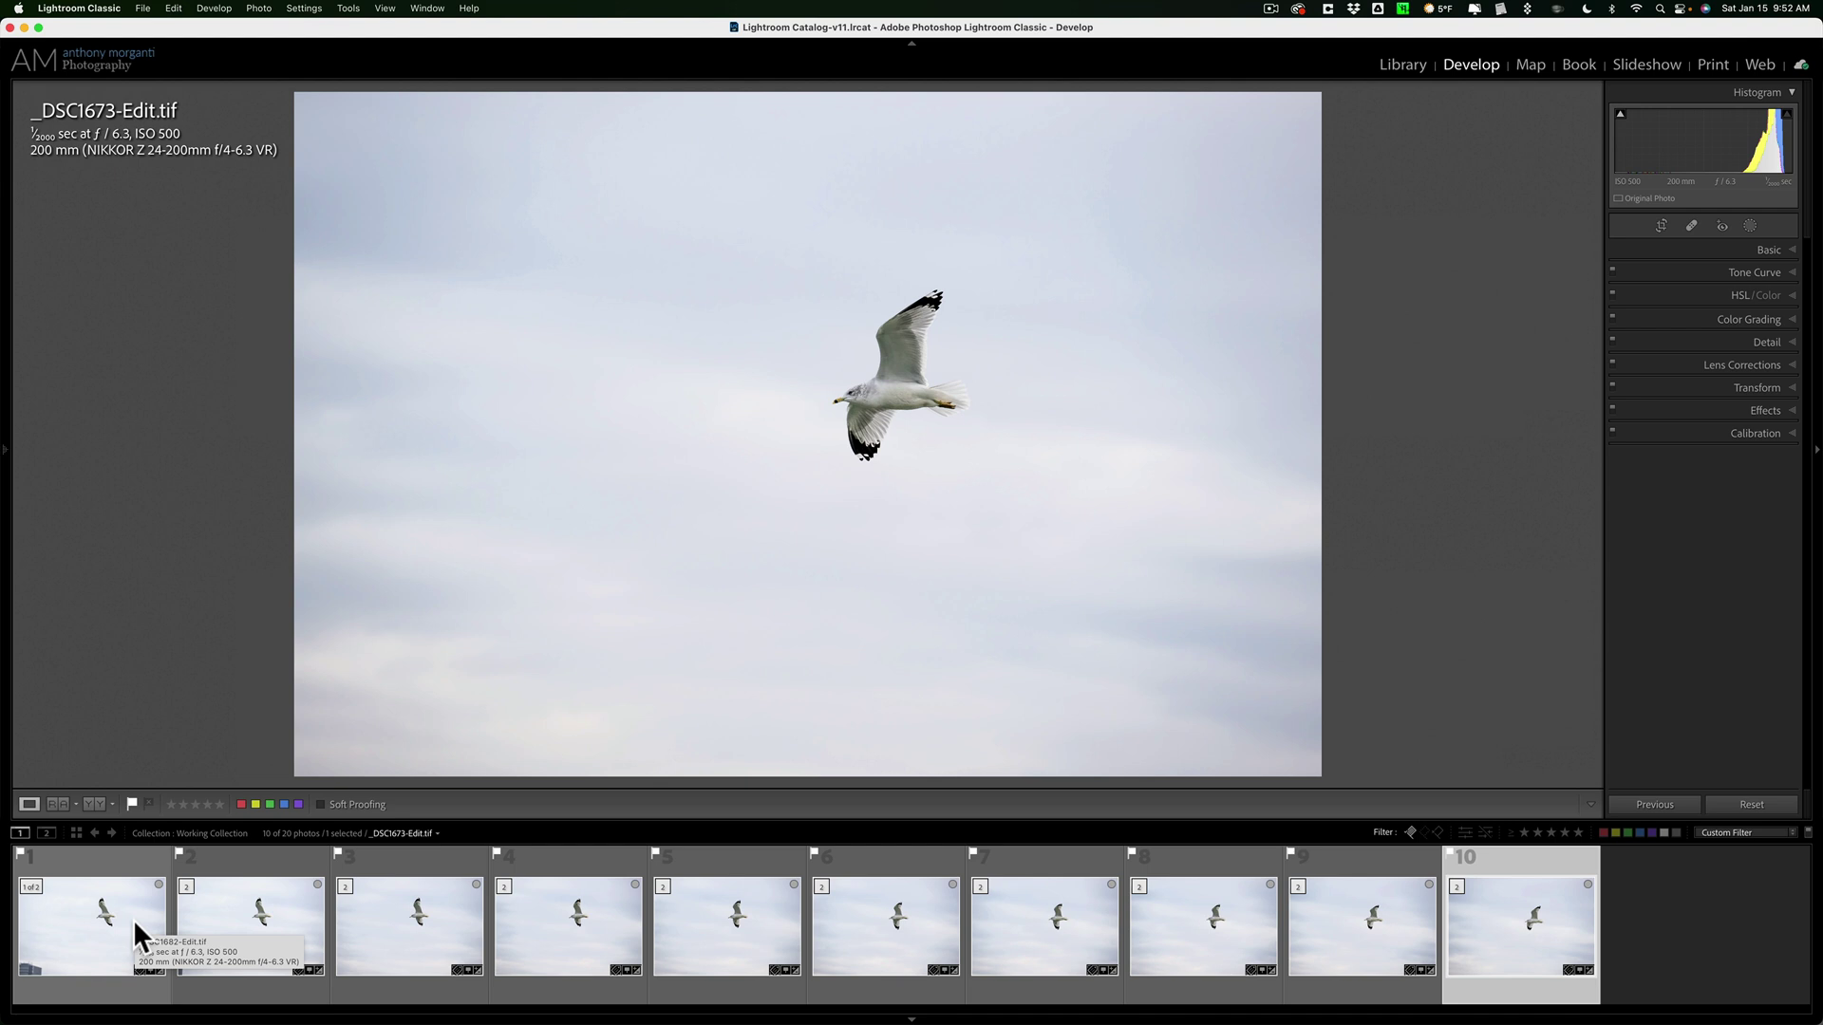
View the picks _DSC1674-Edit.tif through _DSC1678-Edit.tif in turn from the filmstrip
click(1327, 931)
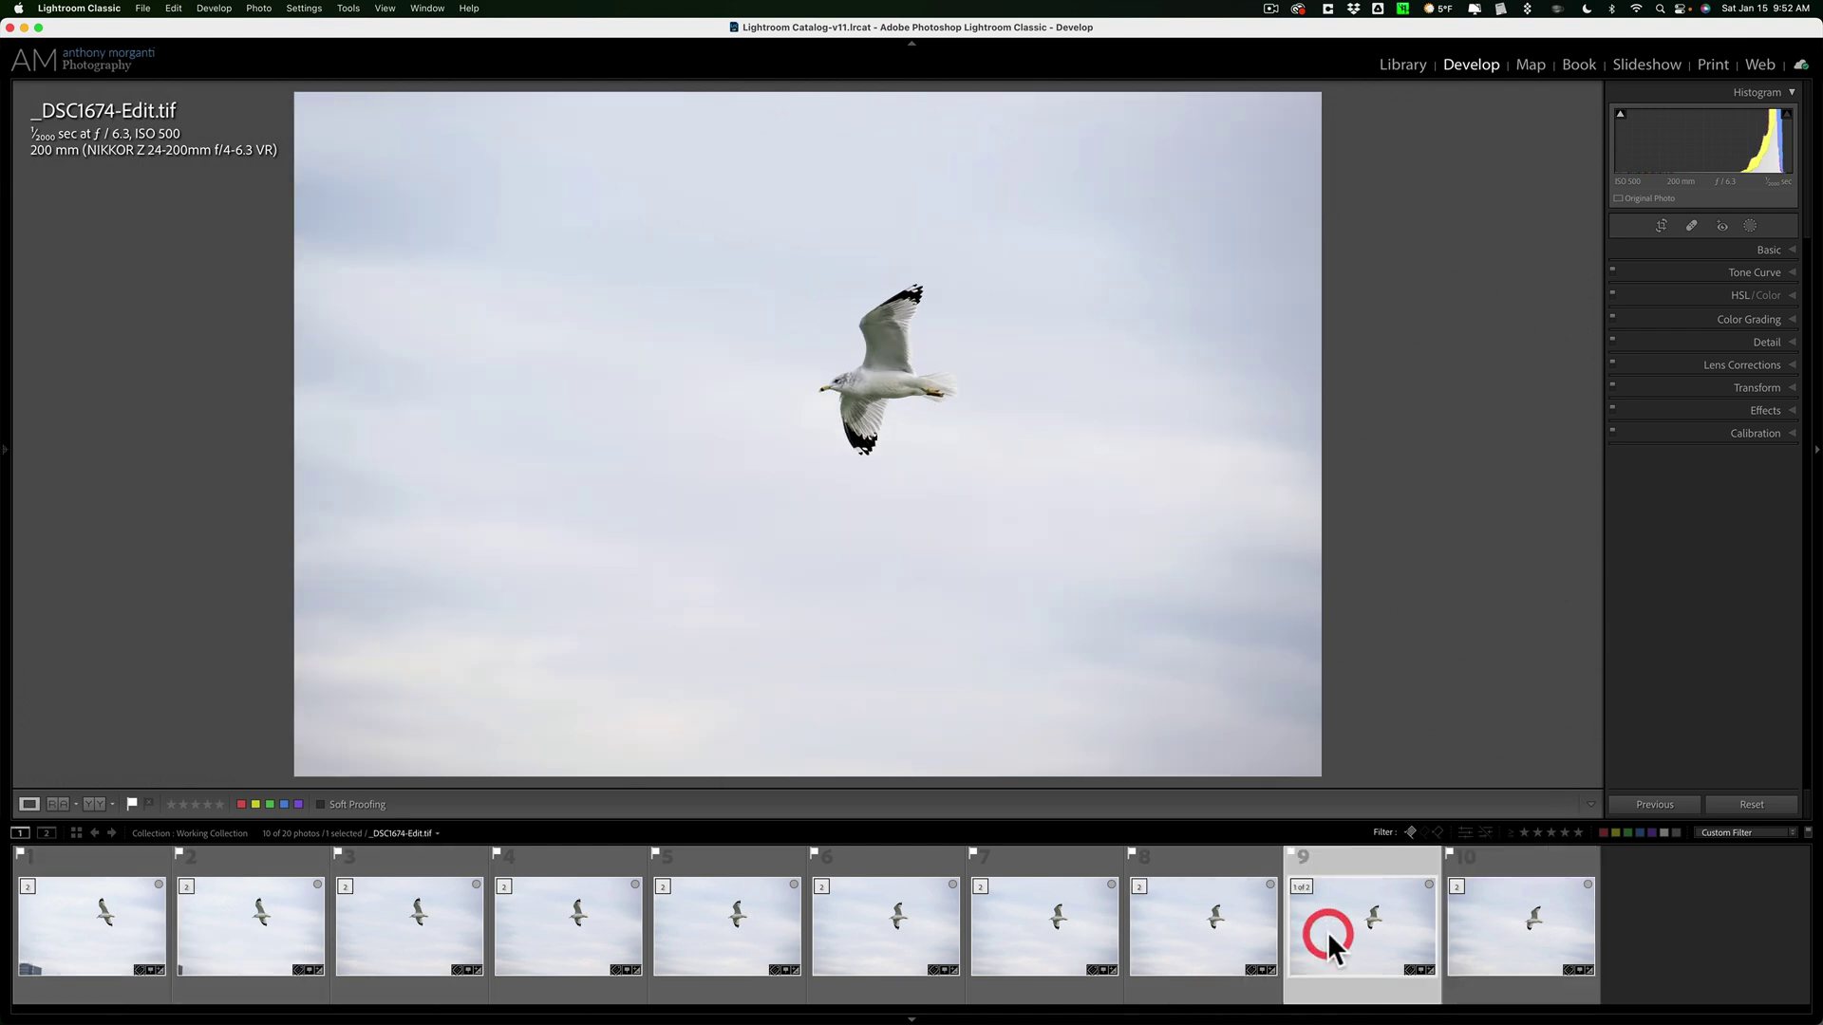
click(1205, 915)
click(1052, 923)
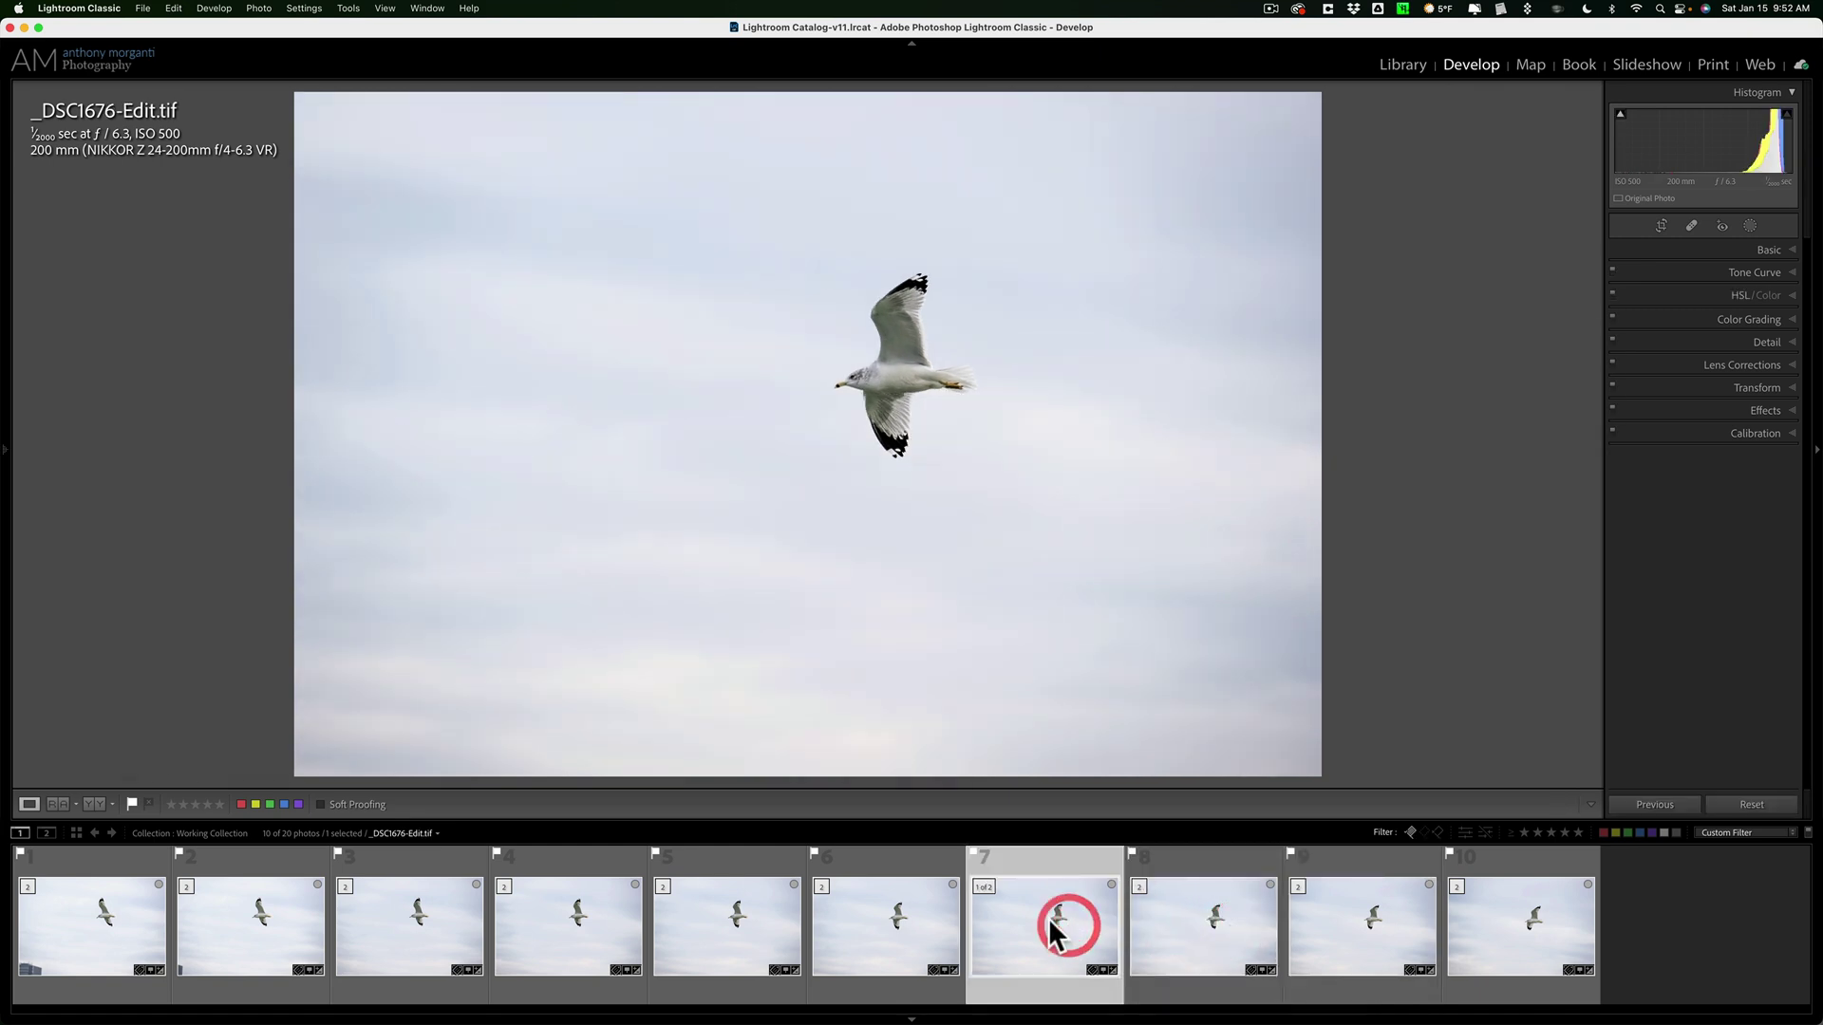
click(904, 930)
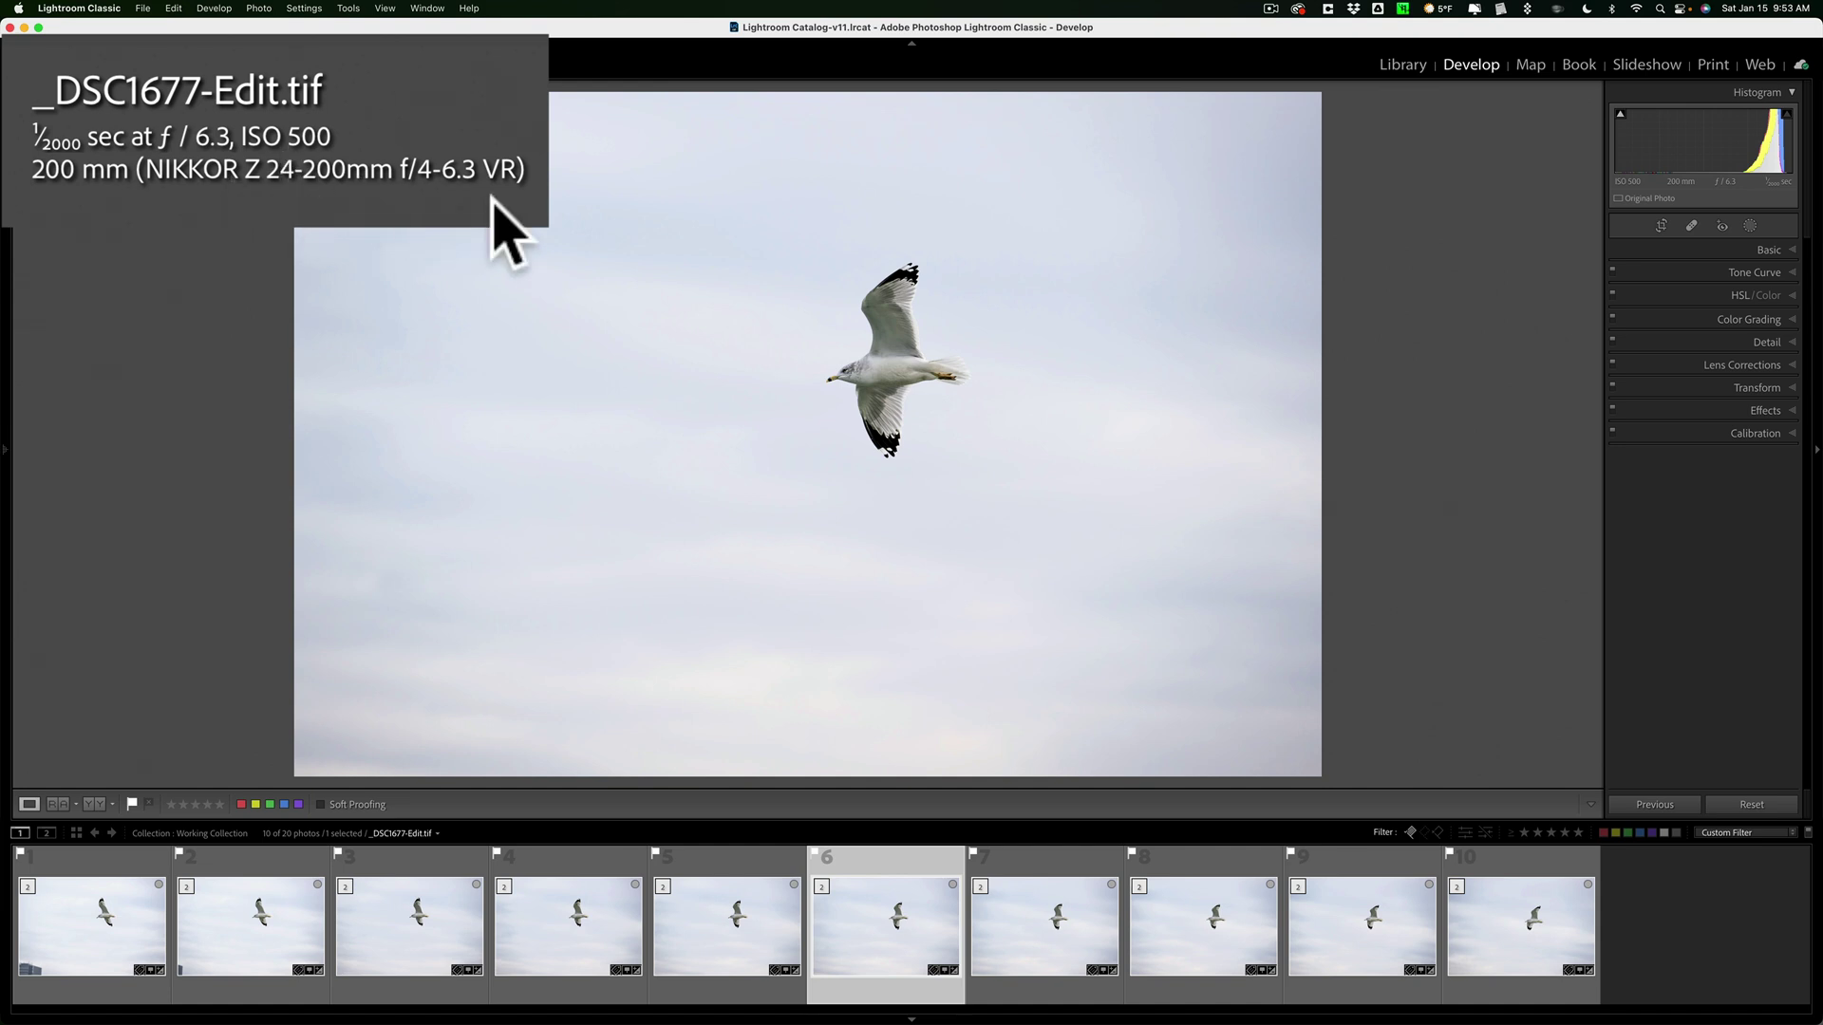
click(739, 946)
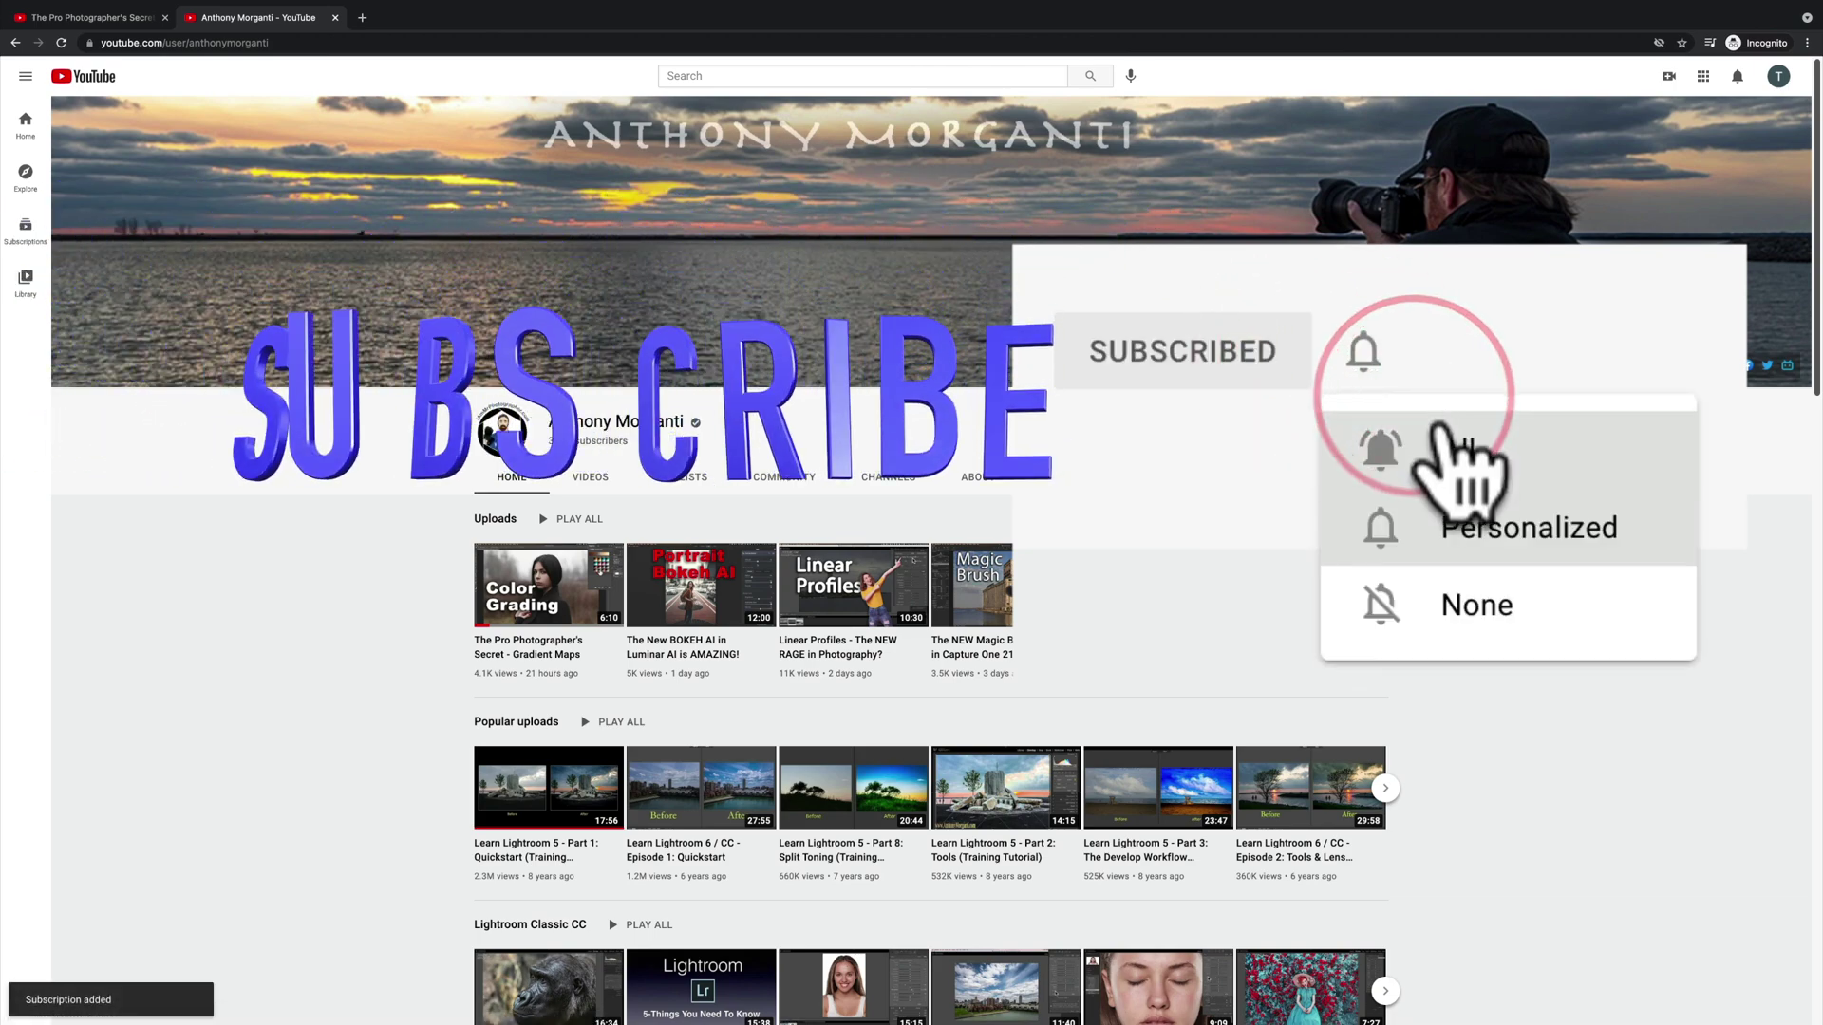
Set channel notifications to All, like the Gradient Maps video, and open Super Thanks
click(1448, 445)
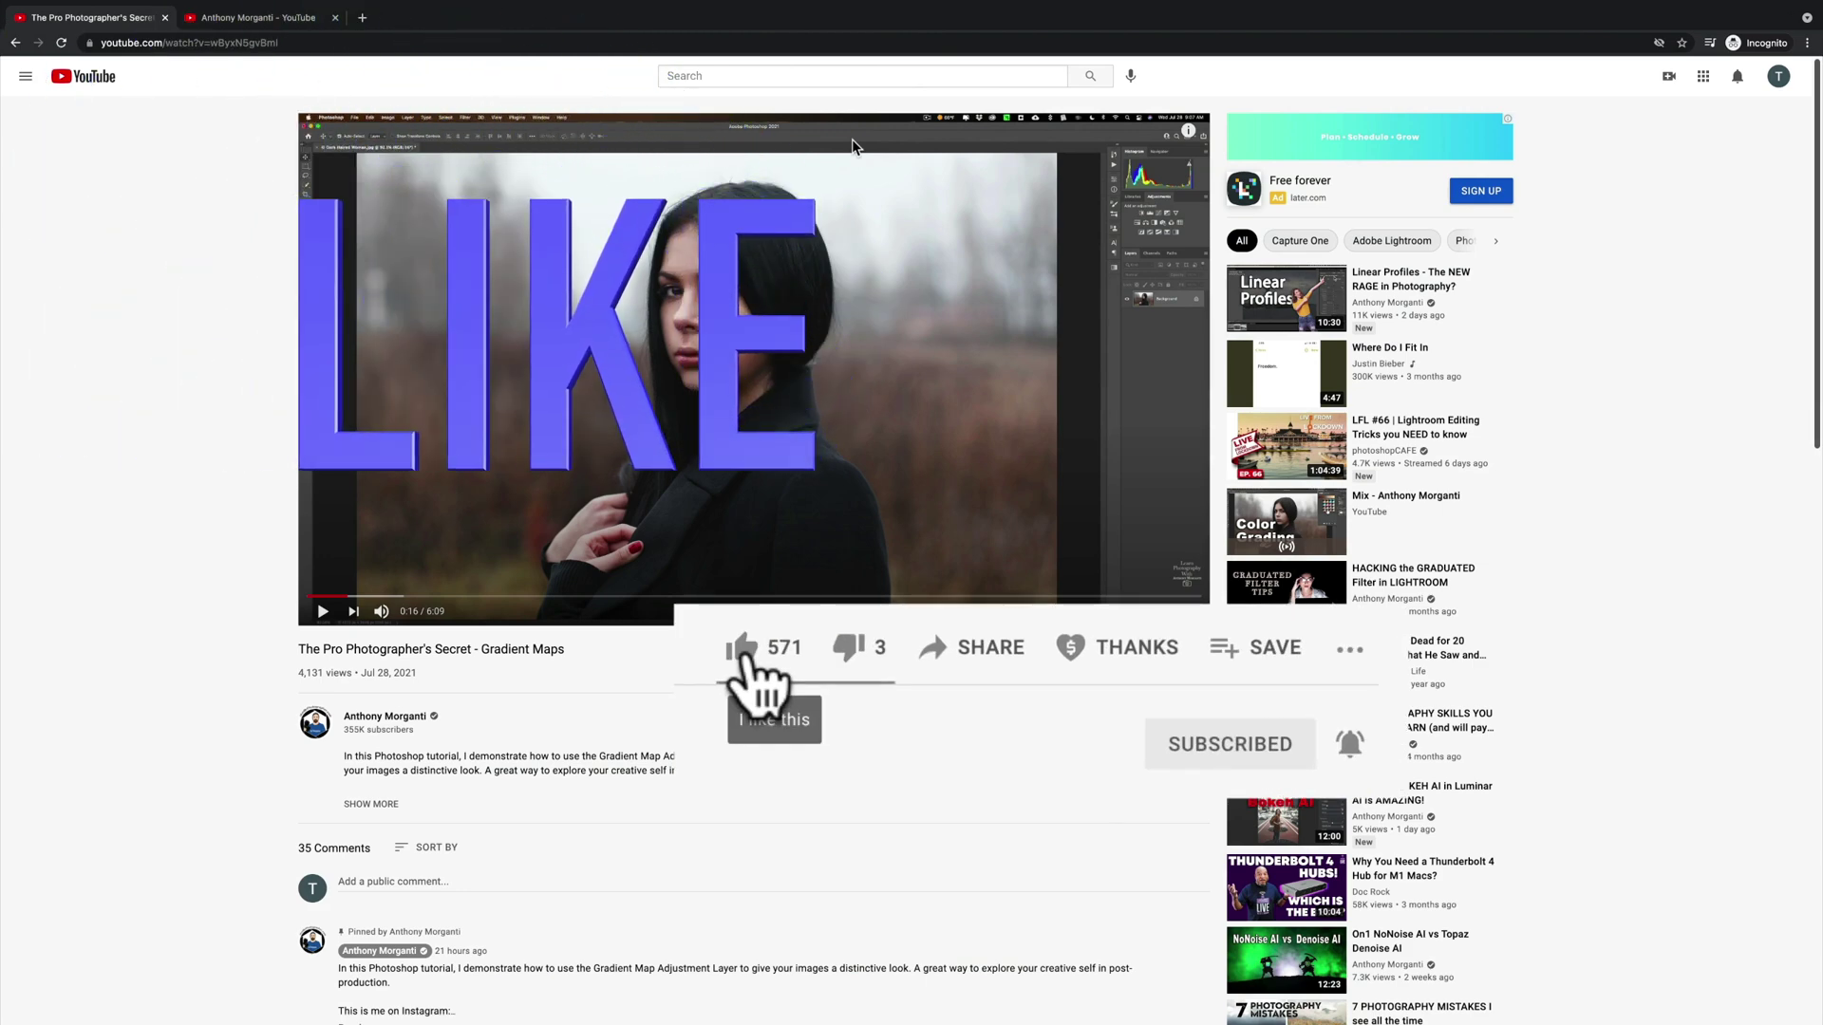
click(743, 650)
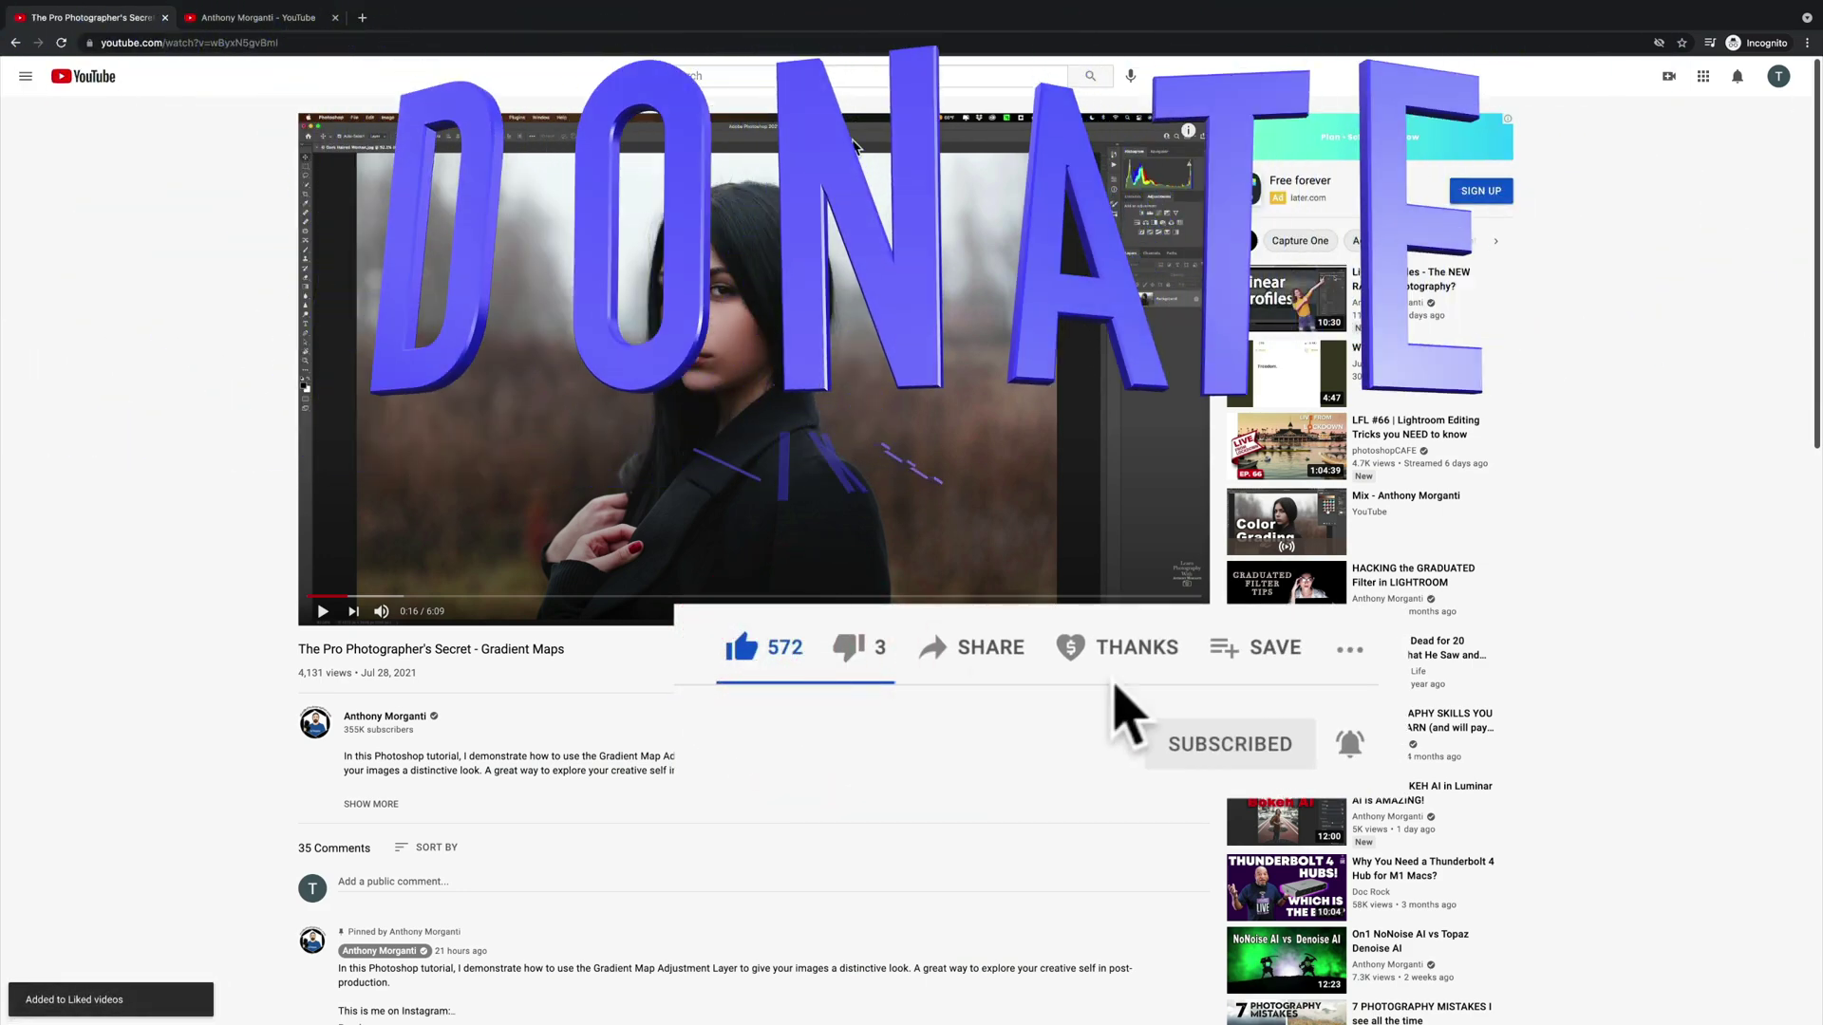
click(1108, 657)
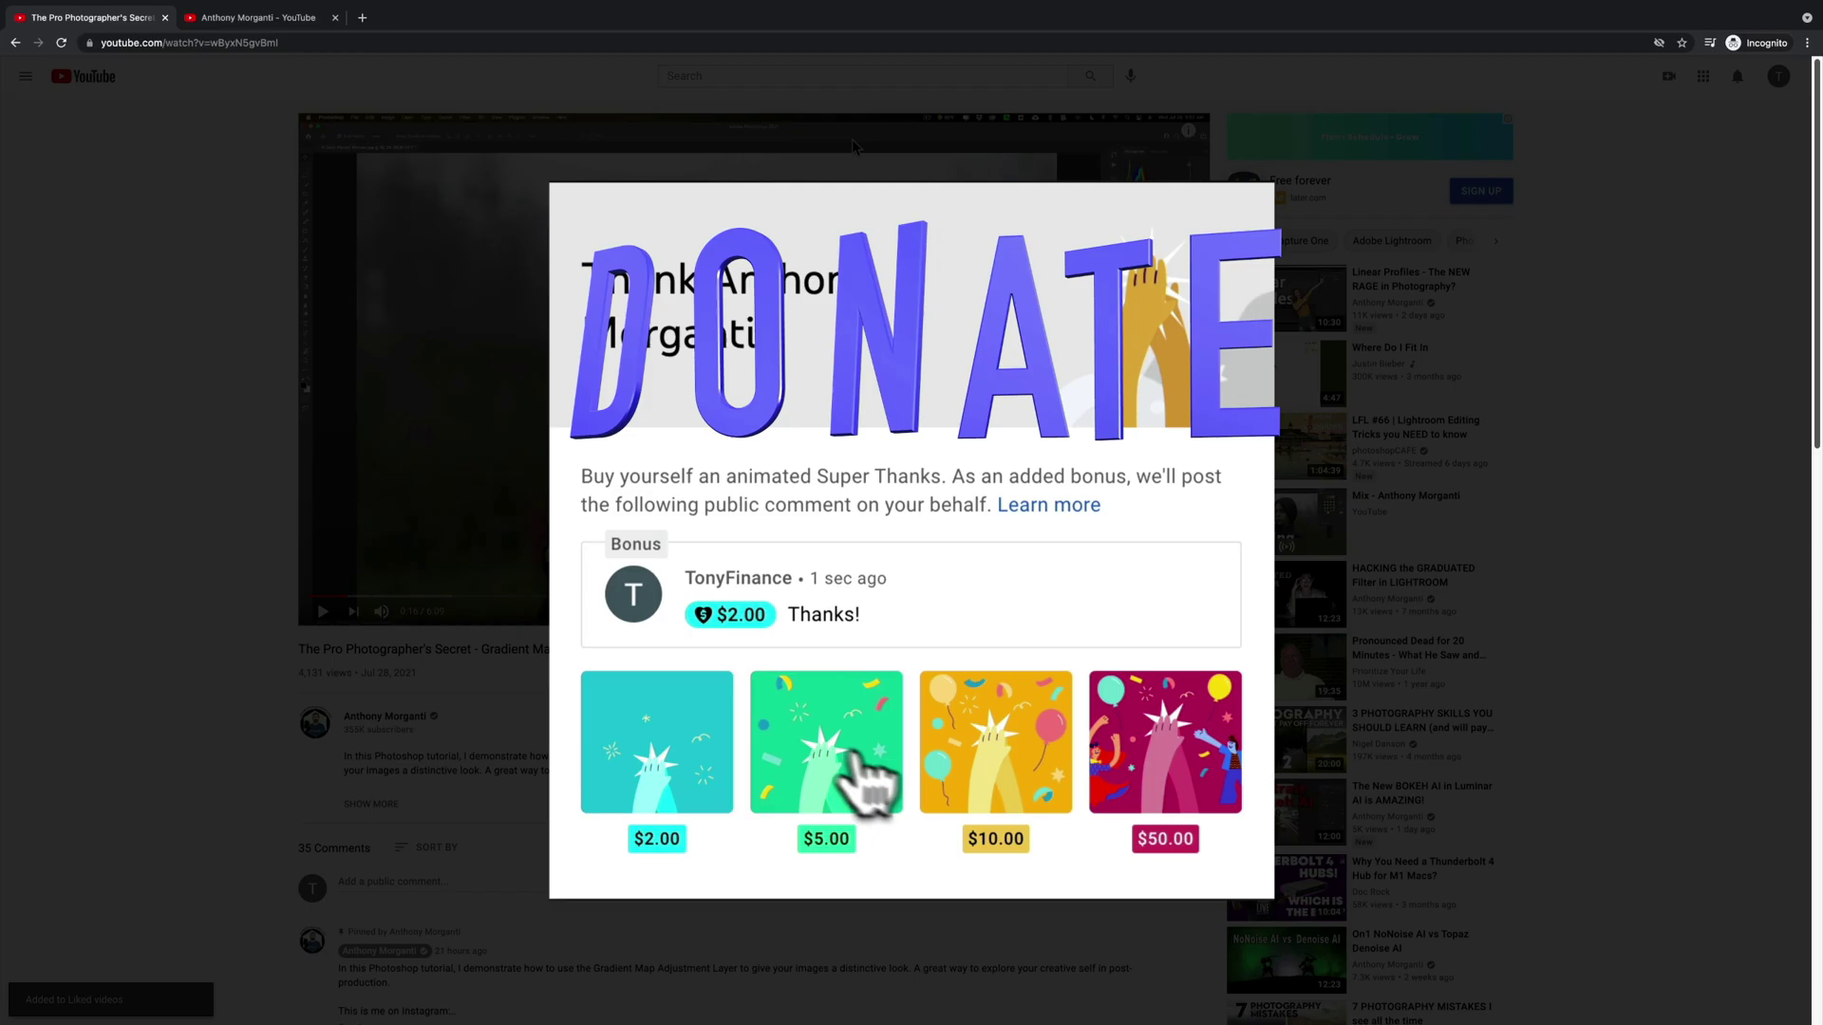